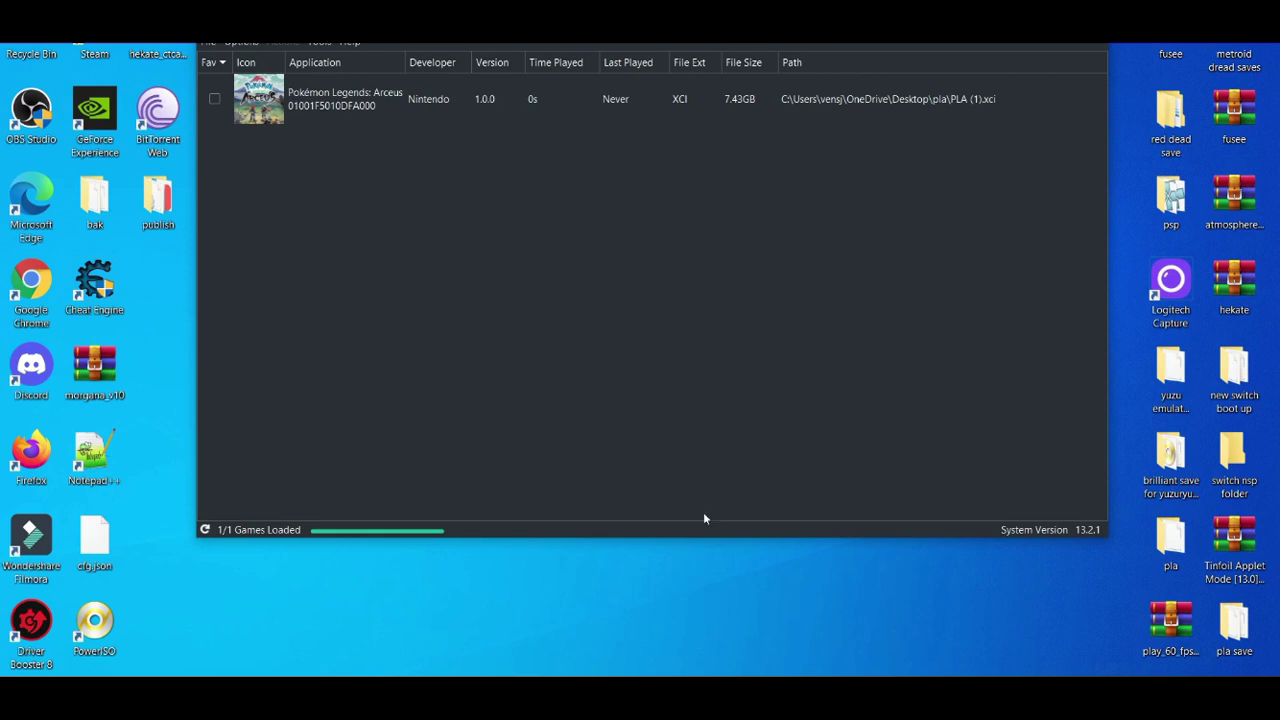
Open the emulator's system settings and make sure VSync is disabled.
left_click(241, 42)
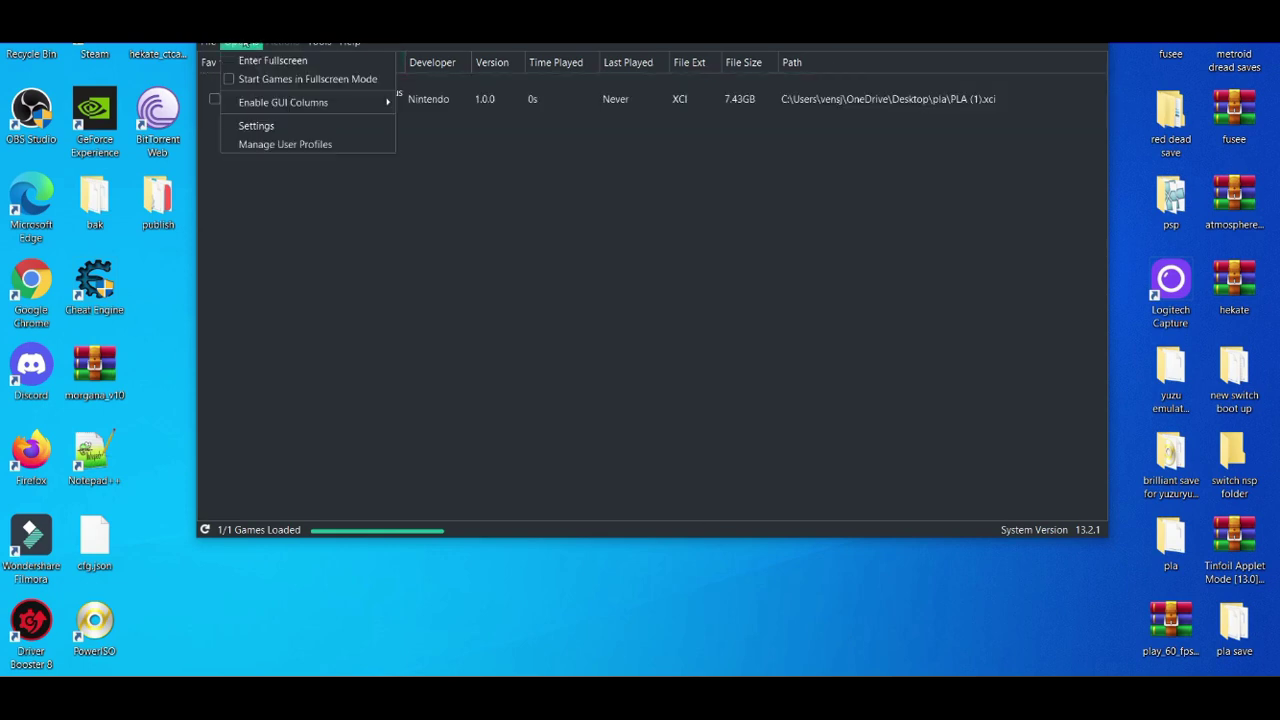
left_click(255, 126)
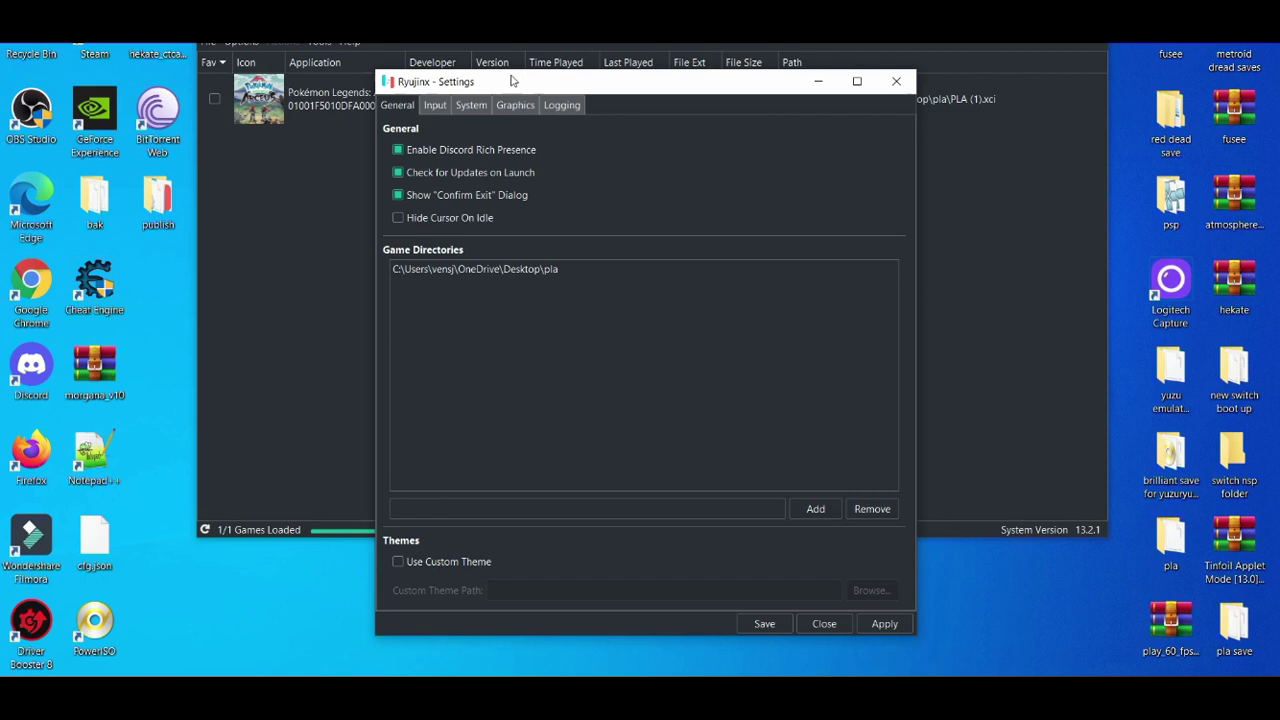
left_click(440, 106)
left_click(468, 106)
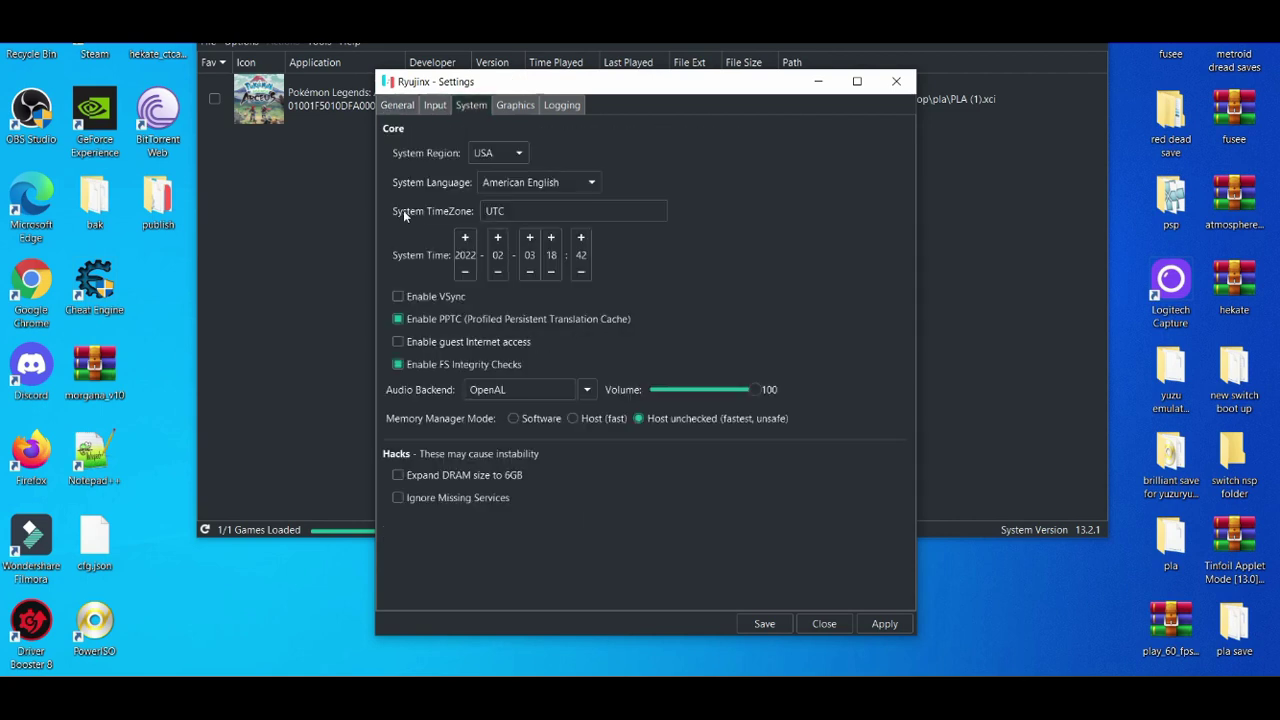
left_click(398, 297)
left_click(398, 297)
In the graphics settings, try the 4x resolution scale, return it to Native (720p/1080p), and save the settings.
left_click(511, 110)
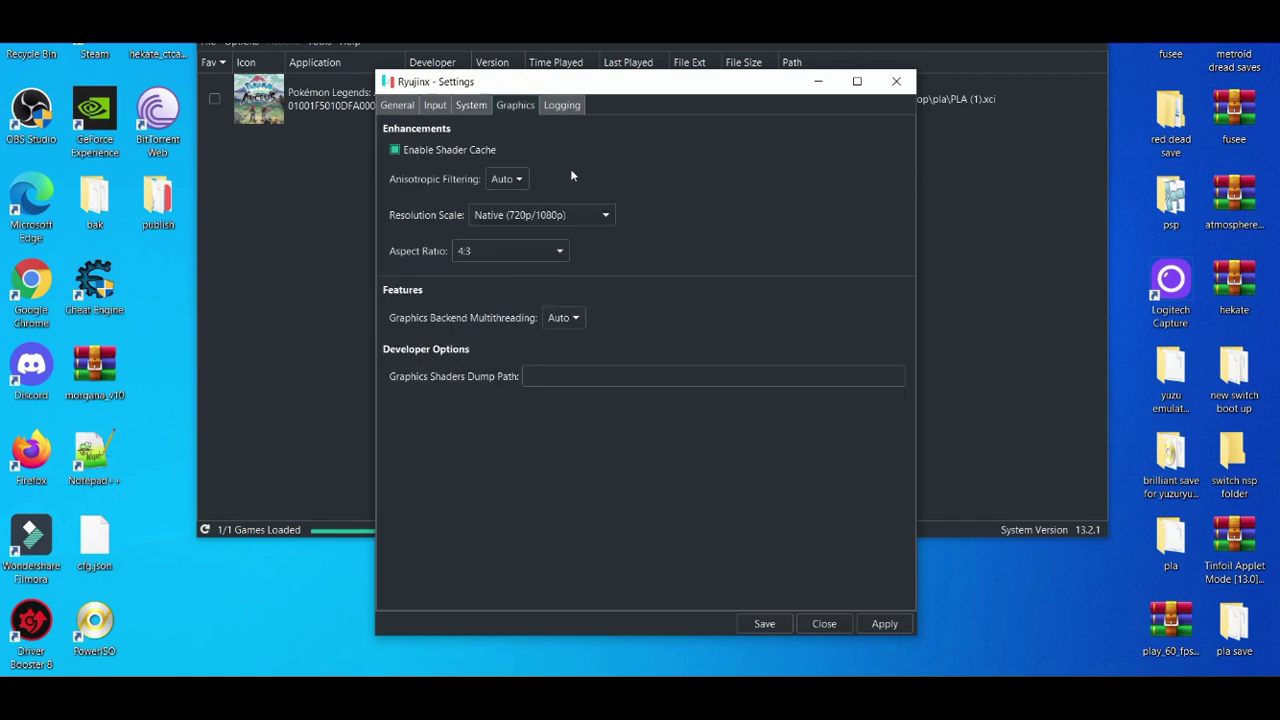
left_click(550, 220)
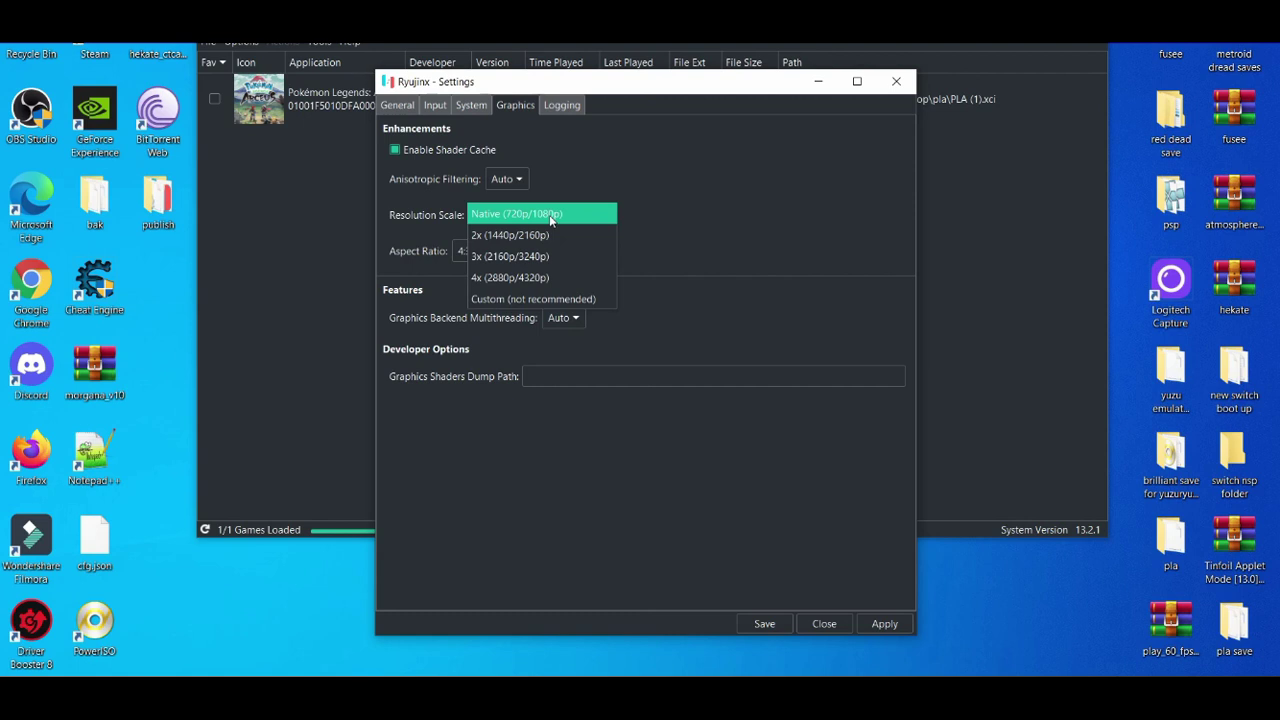
left_click(530, 277)
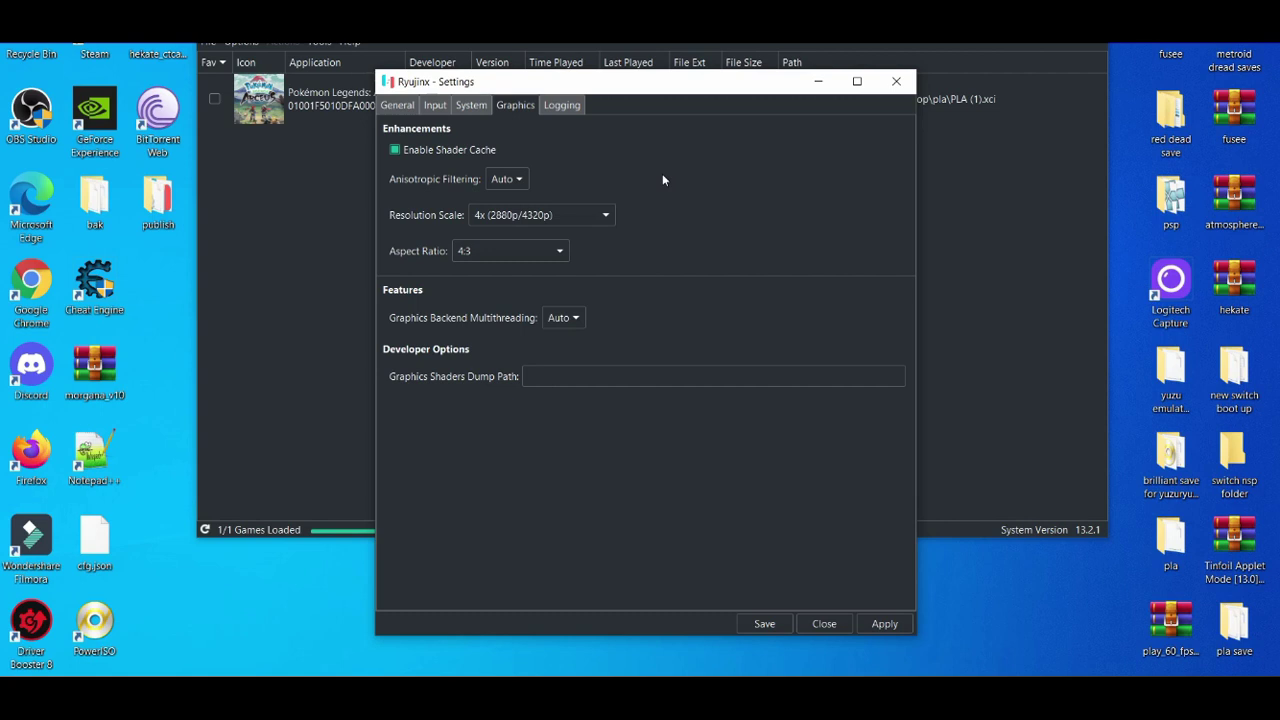
left_click(602, 212)
left_click(543, 152)
left_click(880, 623)
left_click(759, 629)
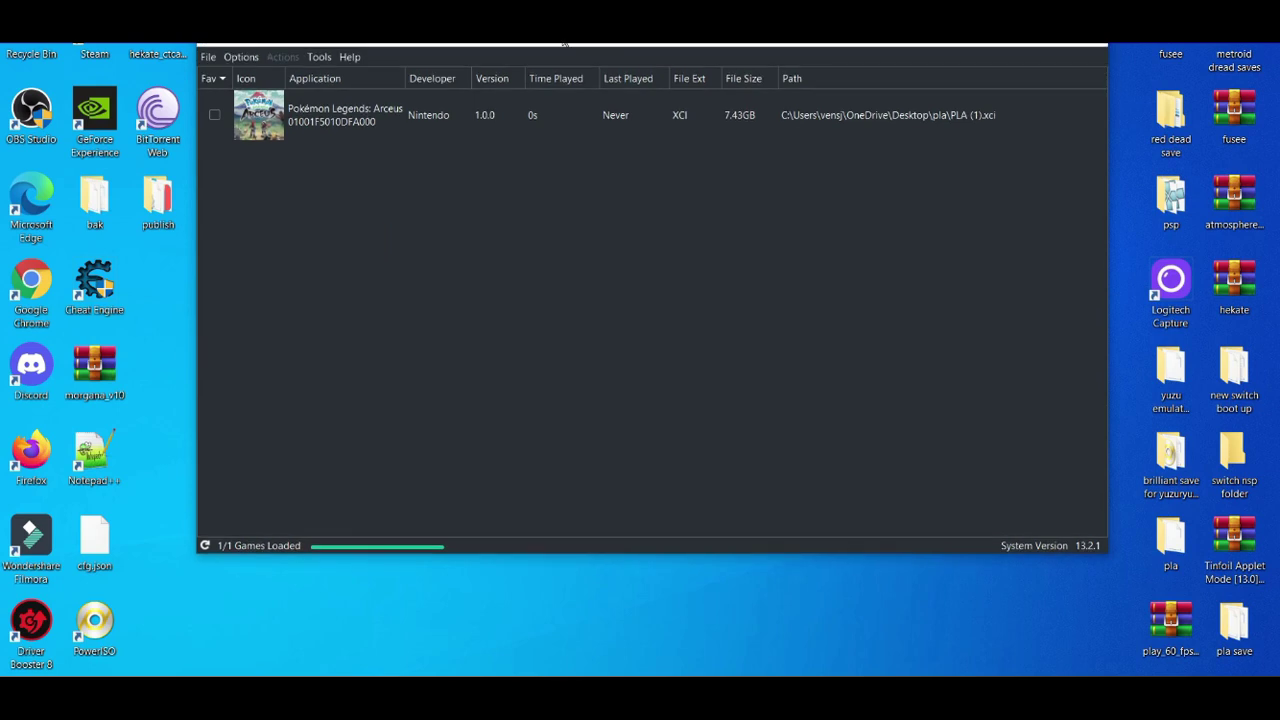
Extract the PLAY 60 FPS folder from the play_60_fps archive to the desktop and close the archive.
left_click_drag(564, 29, 550, 43)
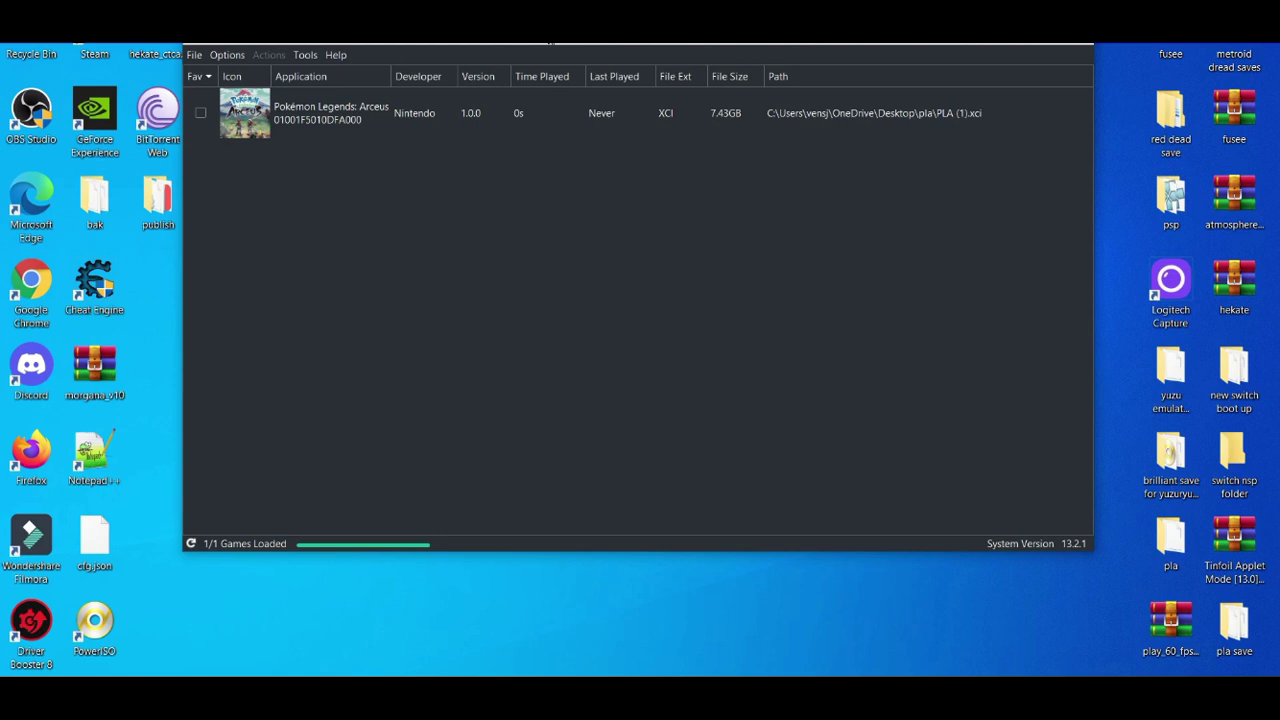
left_click_drag(550, 44, 494, 40)
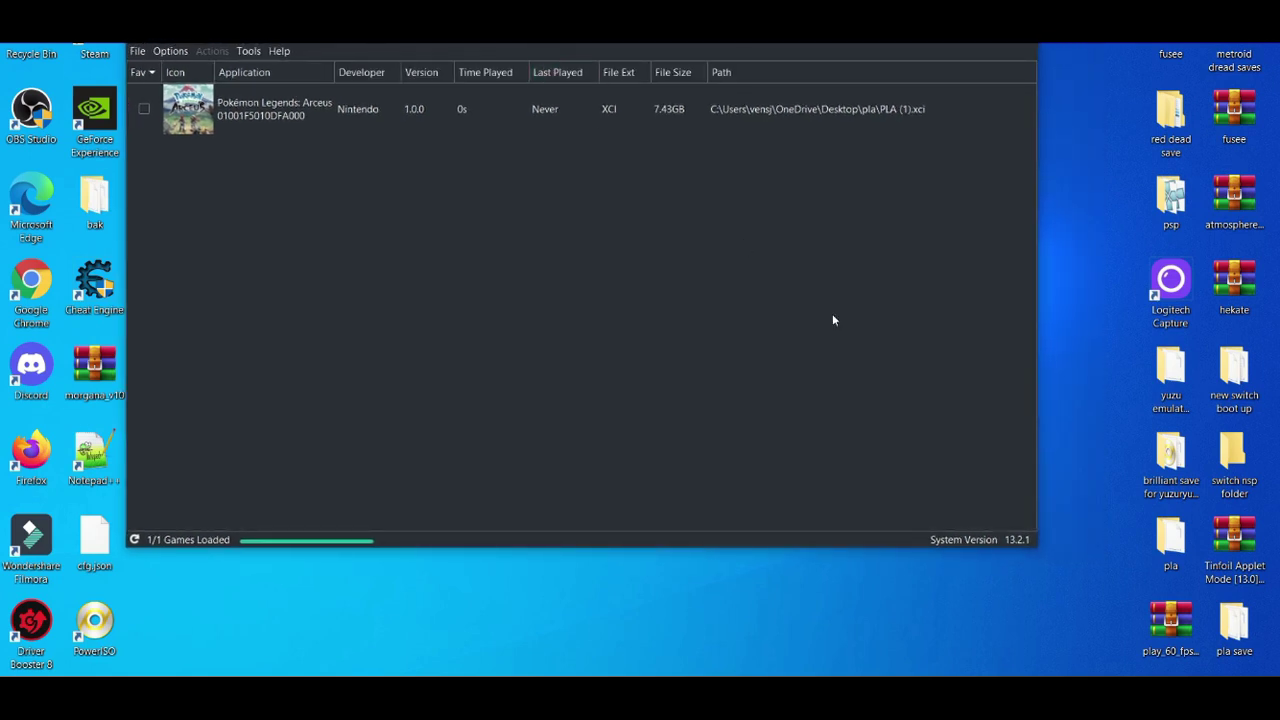
double_click(1156, 644)
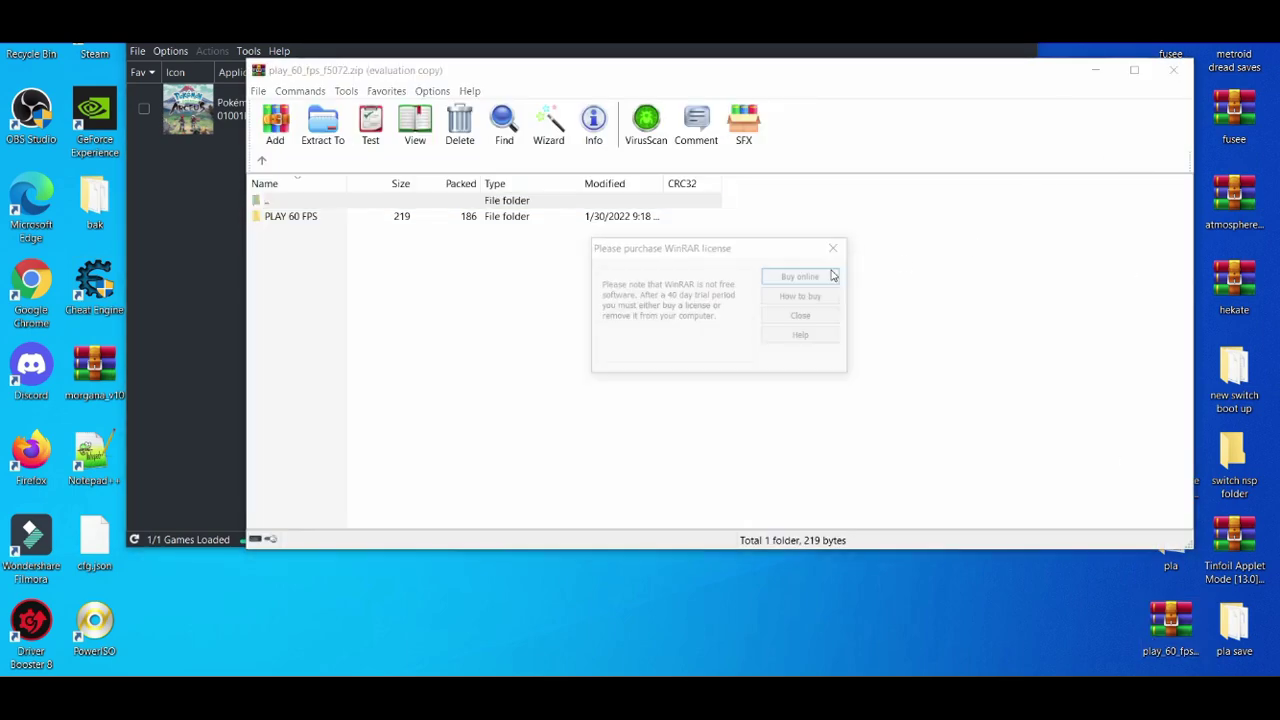
left_click(789, 318)
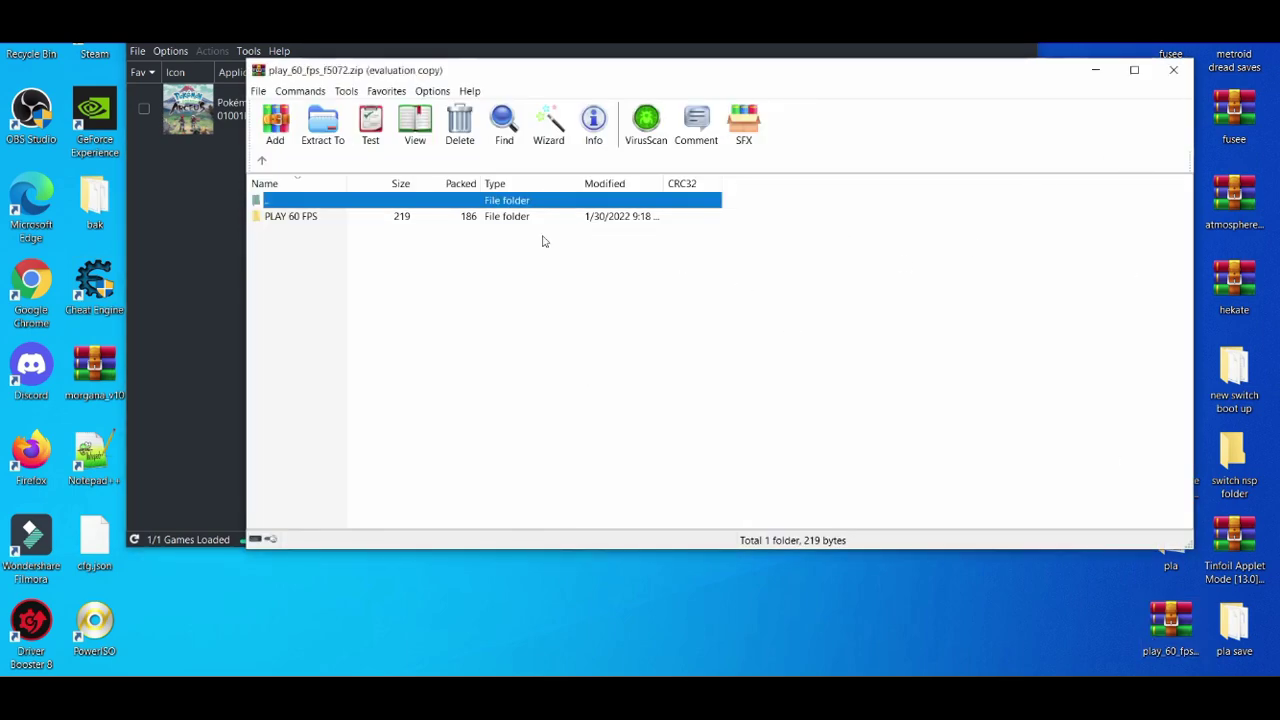
left_click(456, 219)
left_click_drag(627, 79, 796, 58)
left_click_drag(678, 203, 403, 567)
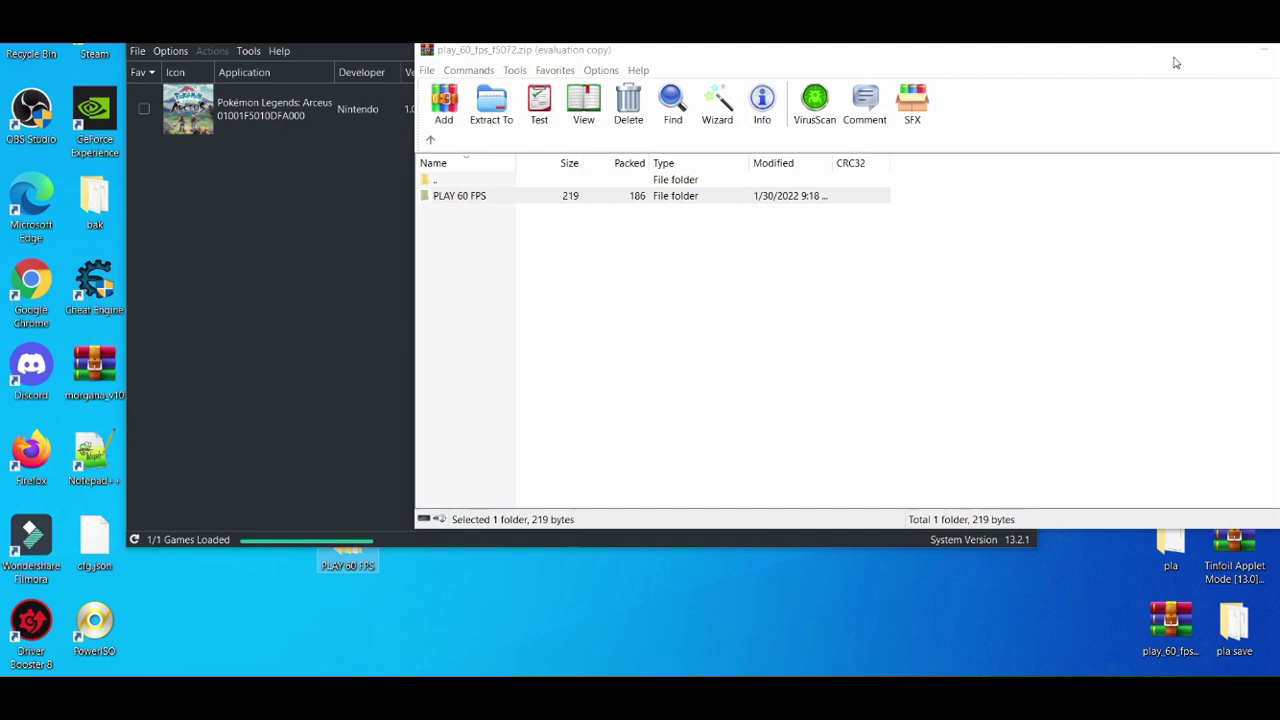
left_click_drag(1155, 60, 932, 69)
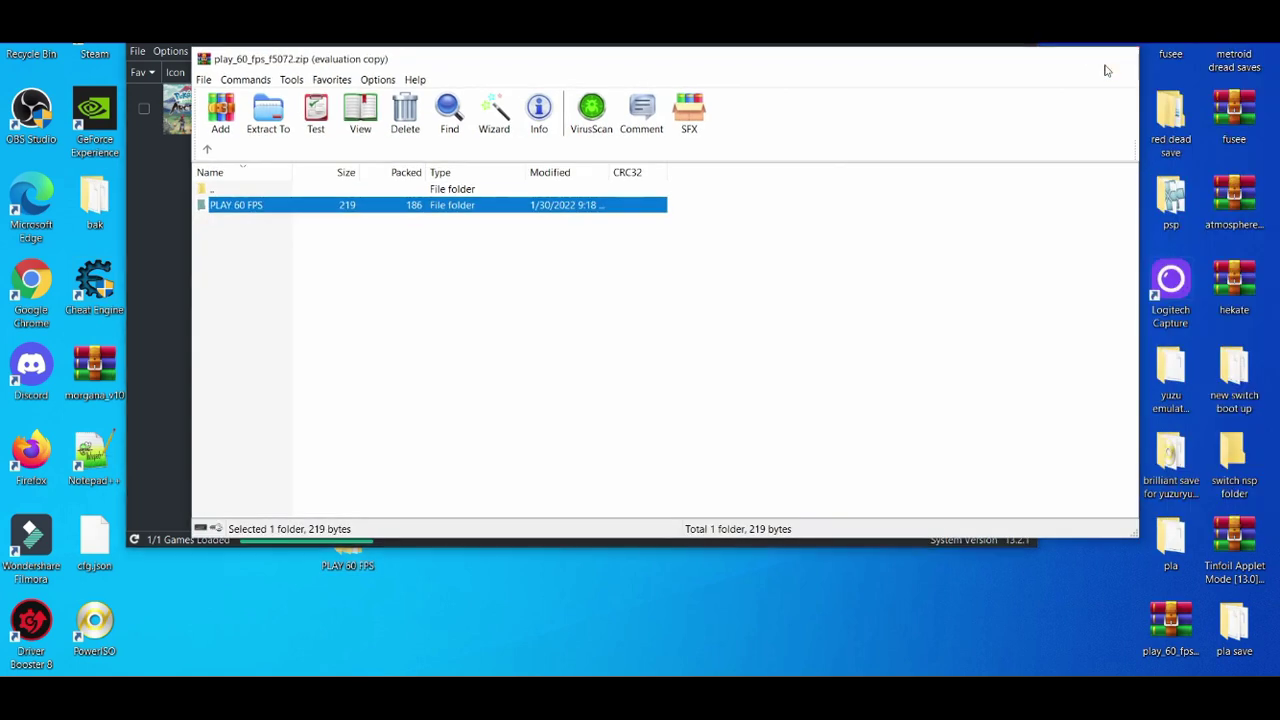
left_click(1112, 62)
Open the mods directory of Pokémon Legends: Arceus, put the PLAY 60 FPS folder in it, and close the directory.
left_click_drag(339, 571, 347, 656)
left_click_drag(345, 30, 421, 27)
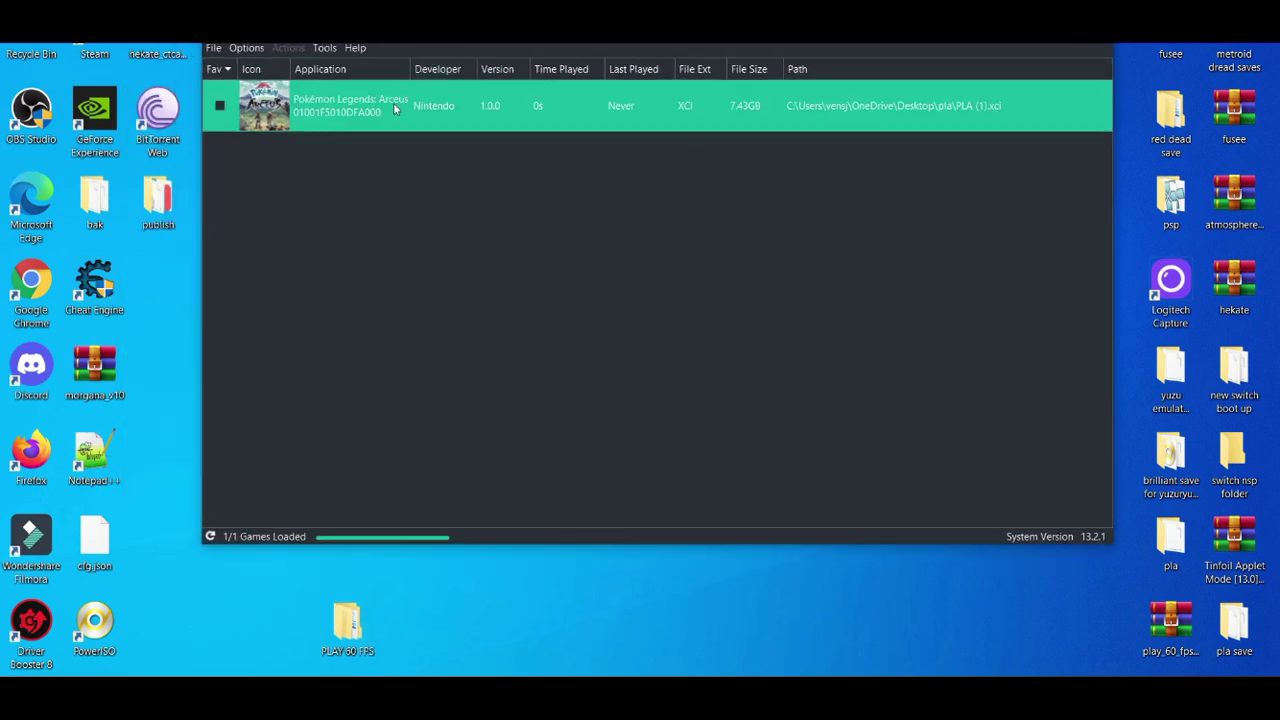
right_click(393, 102)
left_click(458, 231)
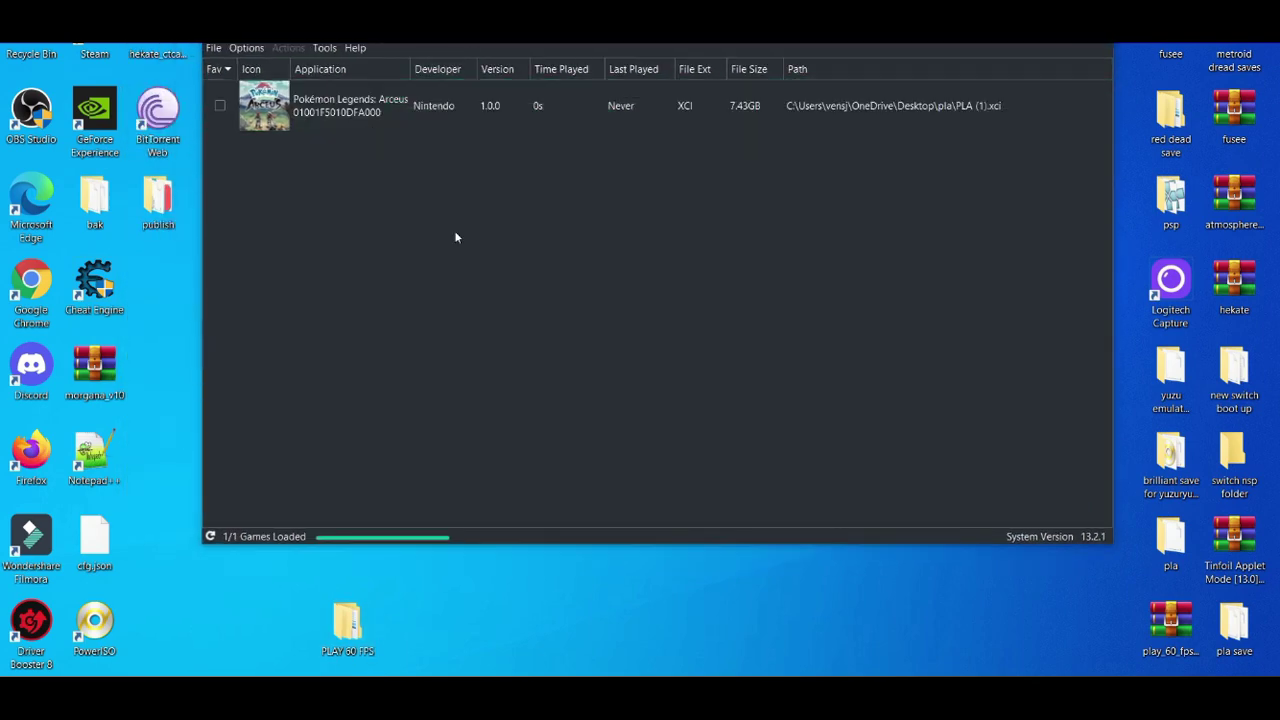
left_click_drag(345, 620, 408, 450)
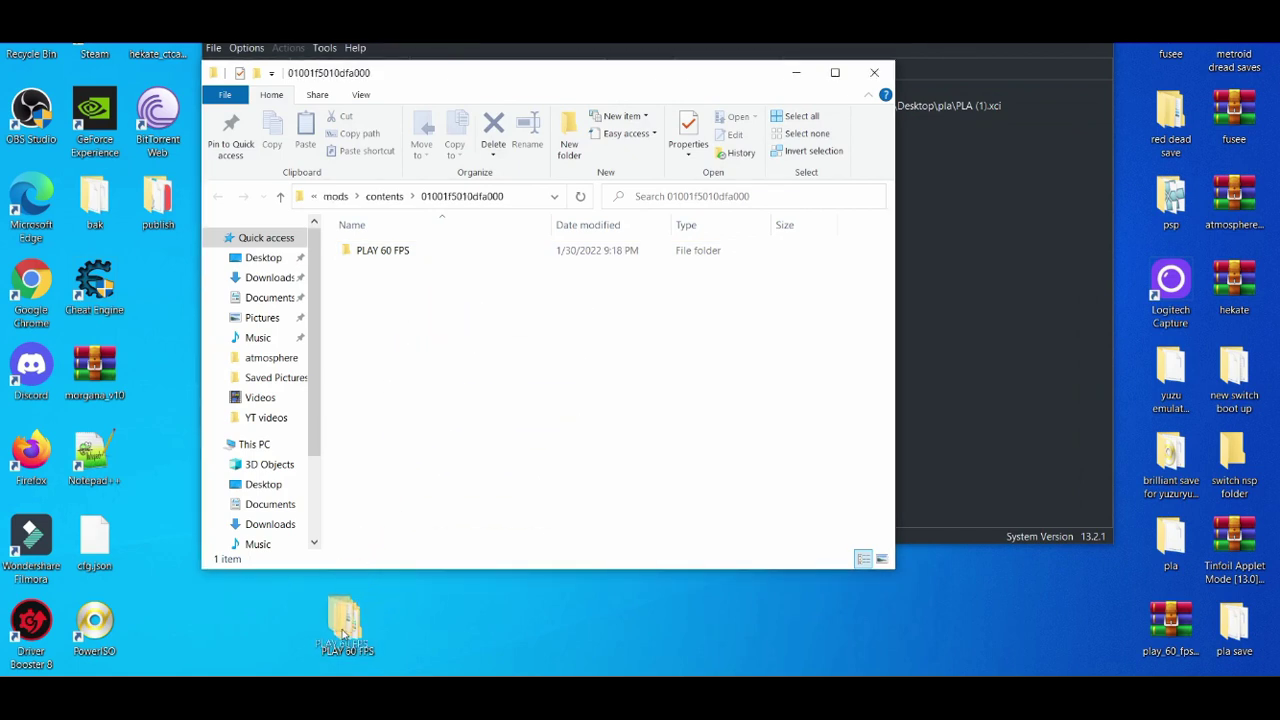
left_click(874, 79)
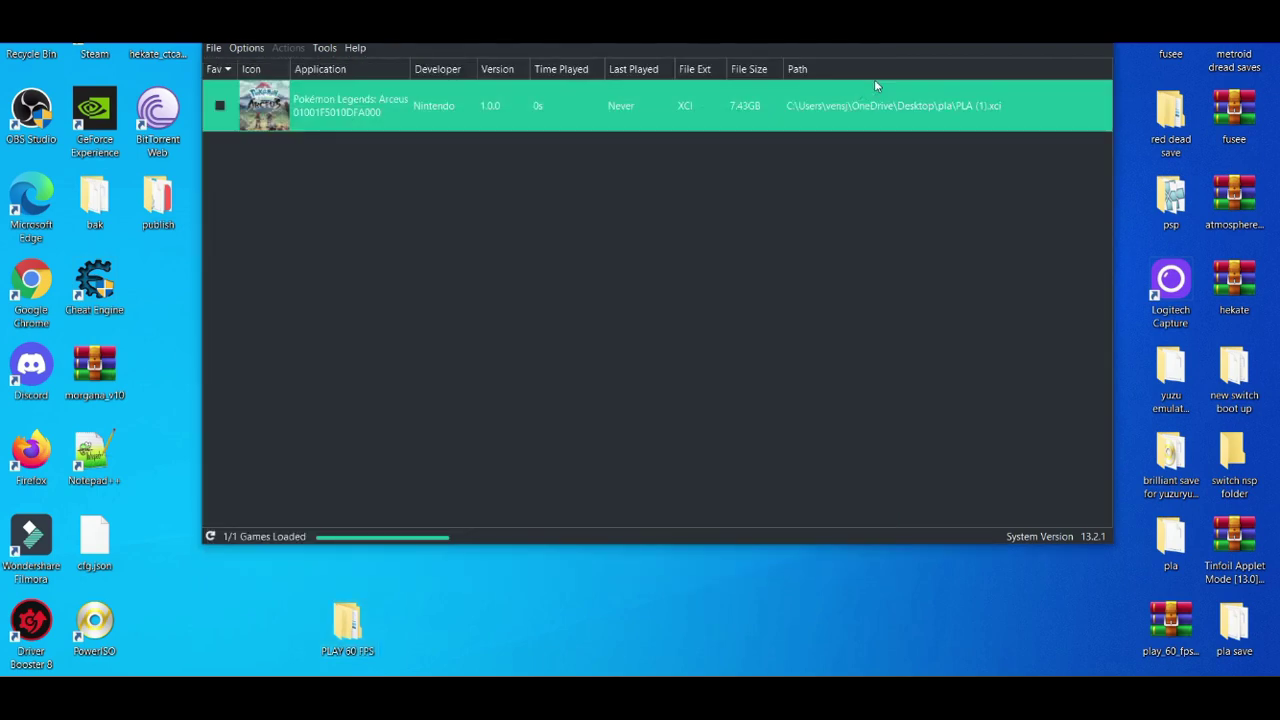
left_click_drag(340, 645, 278, 645)
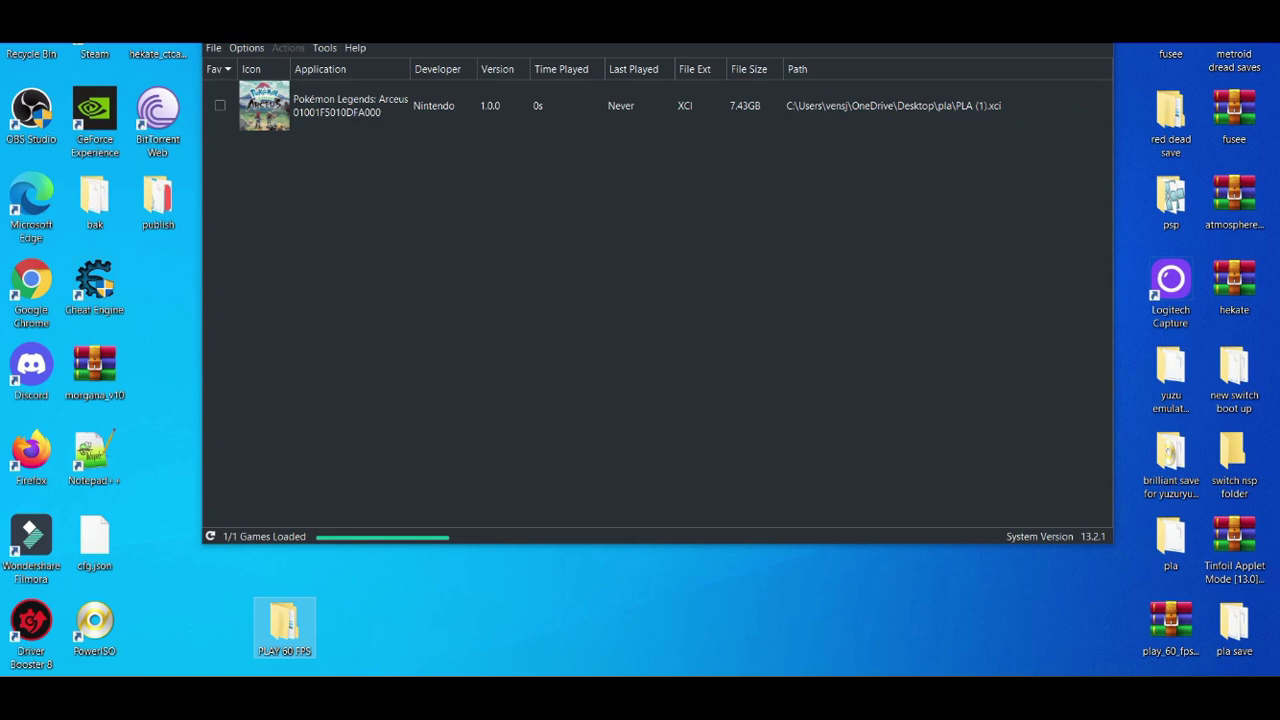
In NVIDIA Control Panel, set the image settings to use my preference emphasizing Performance, at the full Performance end, and apply.
left_click_drag(908, 42, 735, 44)
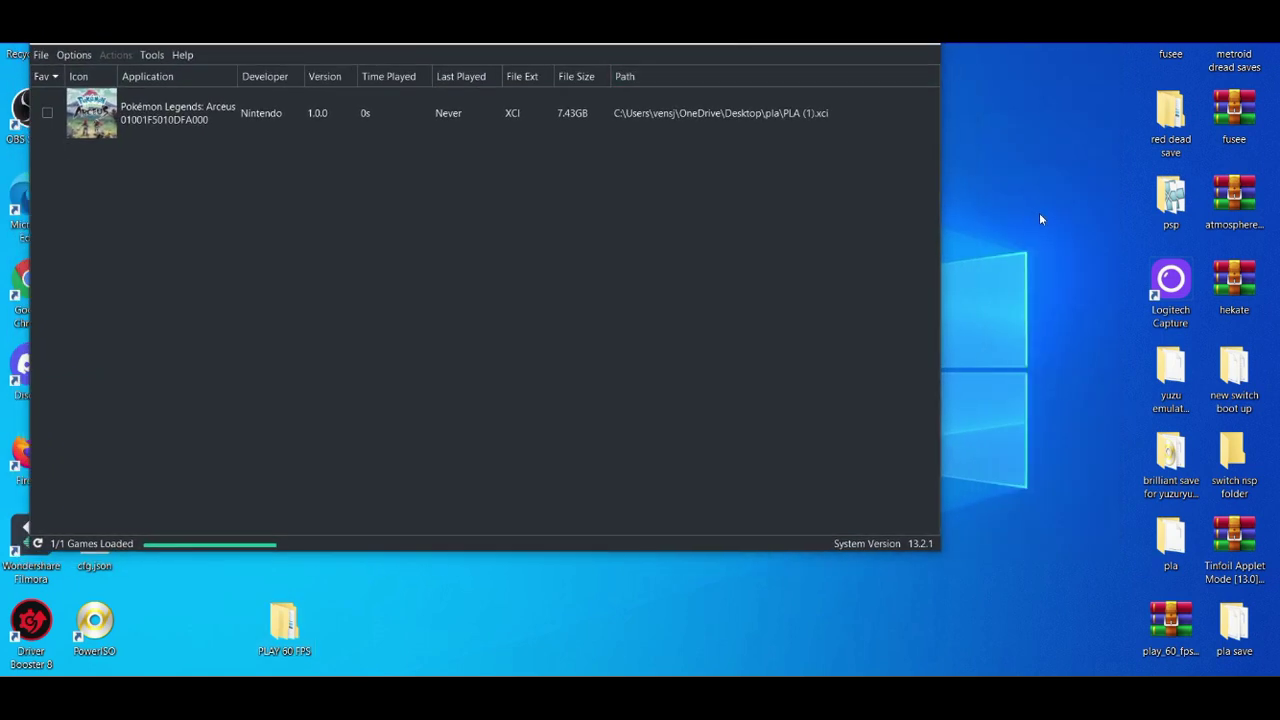
right_click(993, 243)
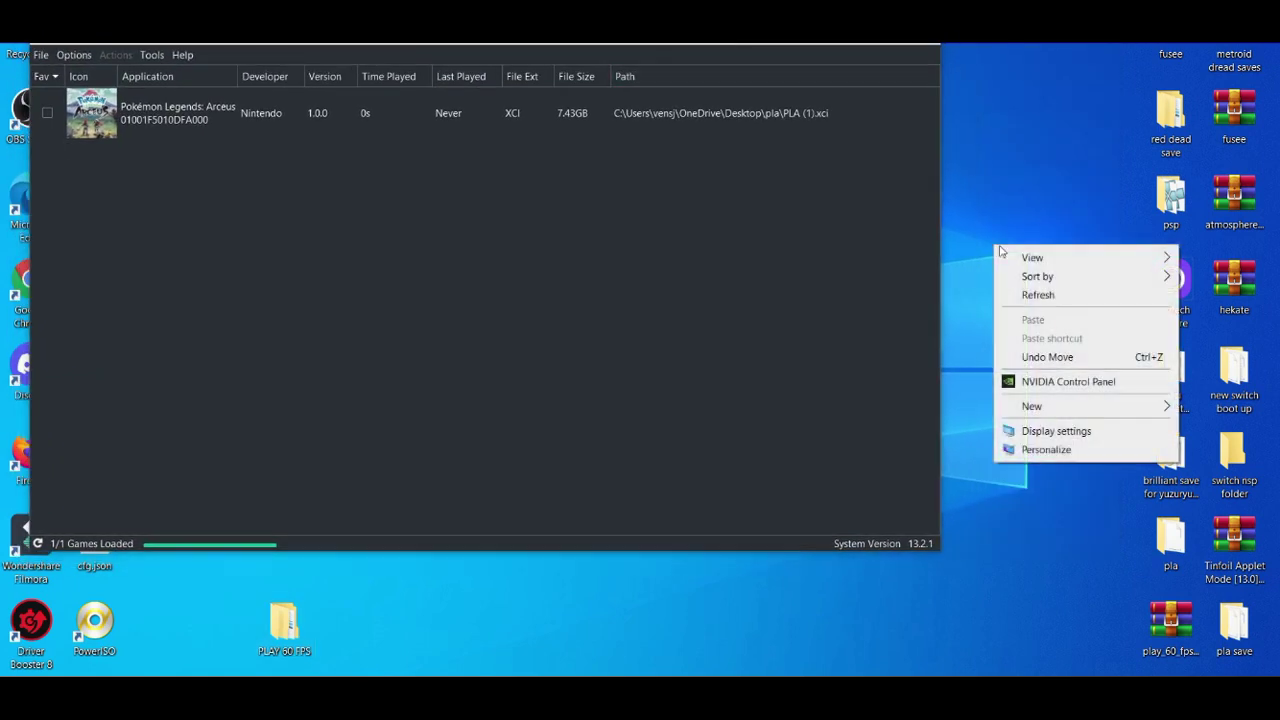
left_click(1052, 385)
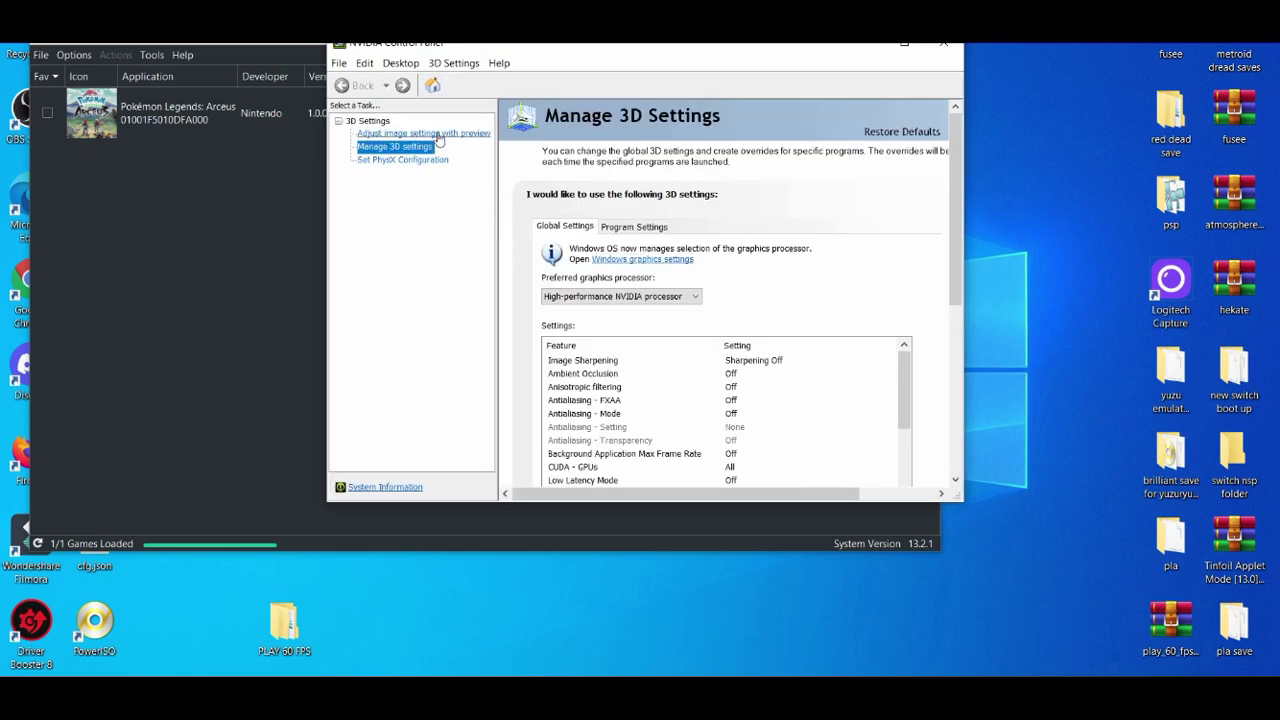
left_click(437, 134)
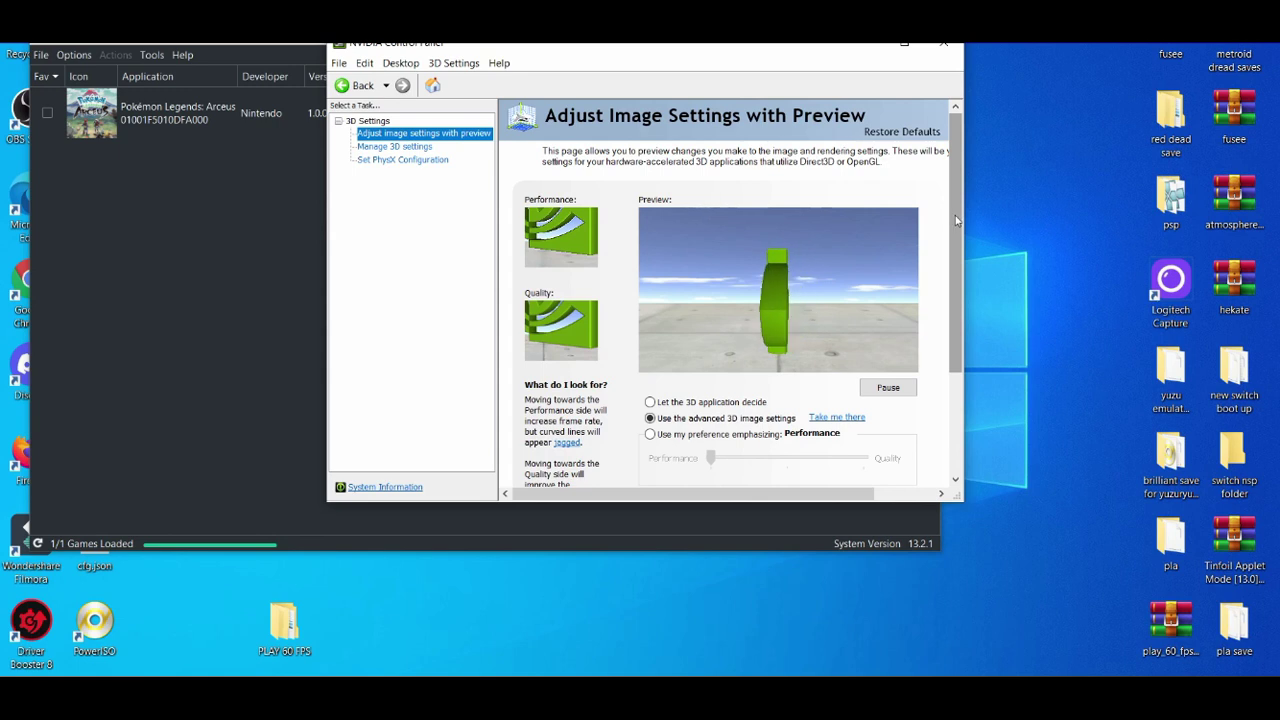
left_click_drag(957, 224, 966, 300)
left_click(651, 300)
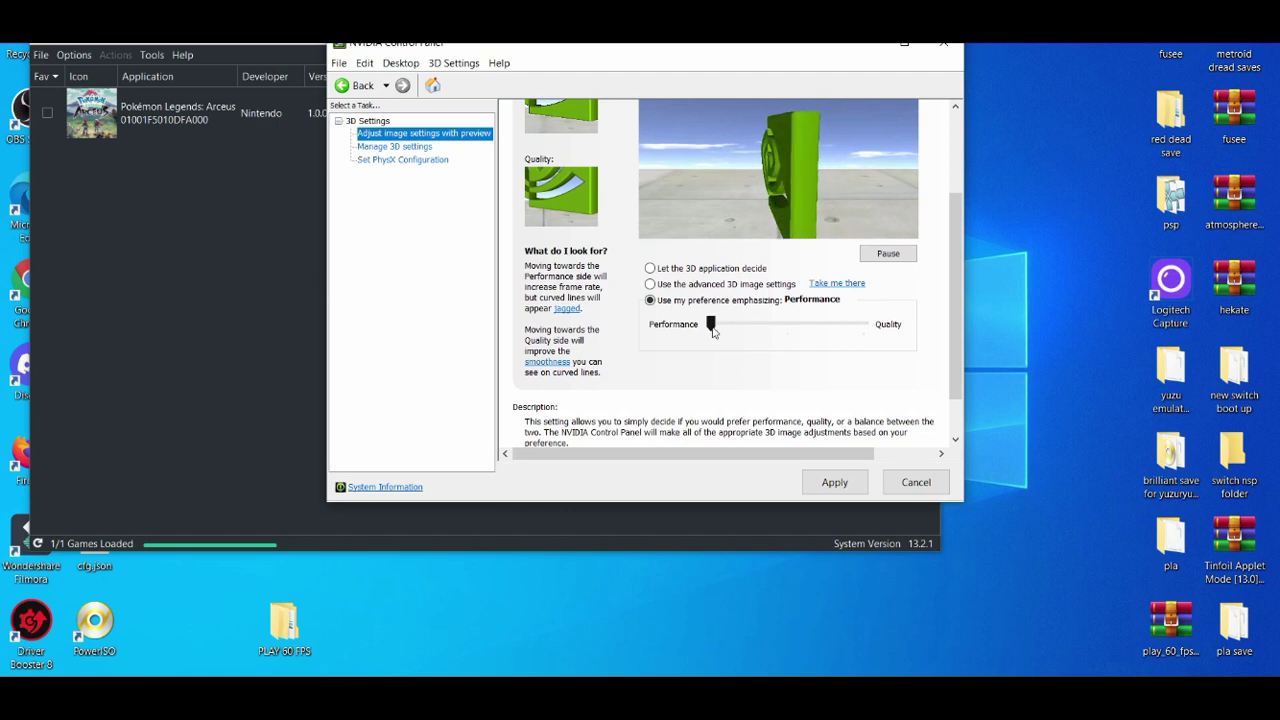
left_click(708, 331)
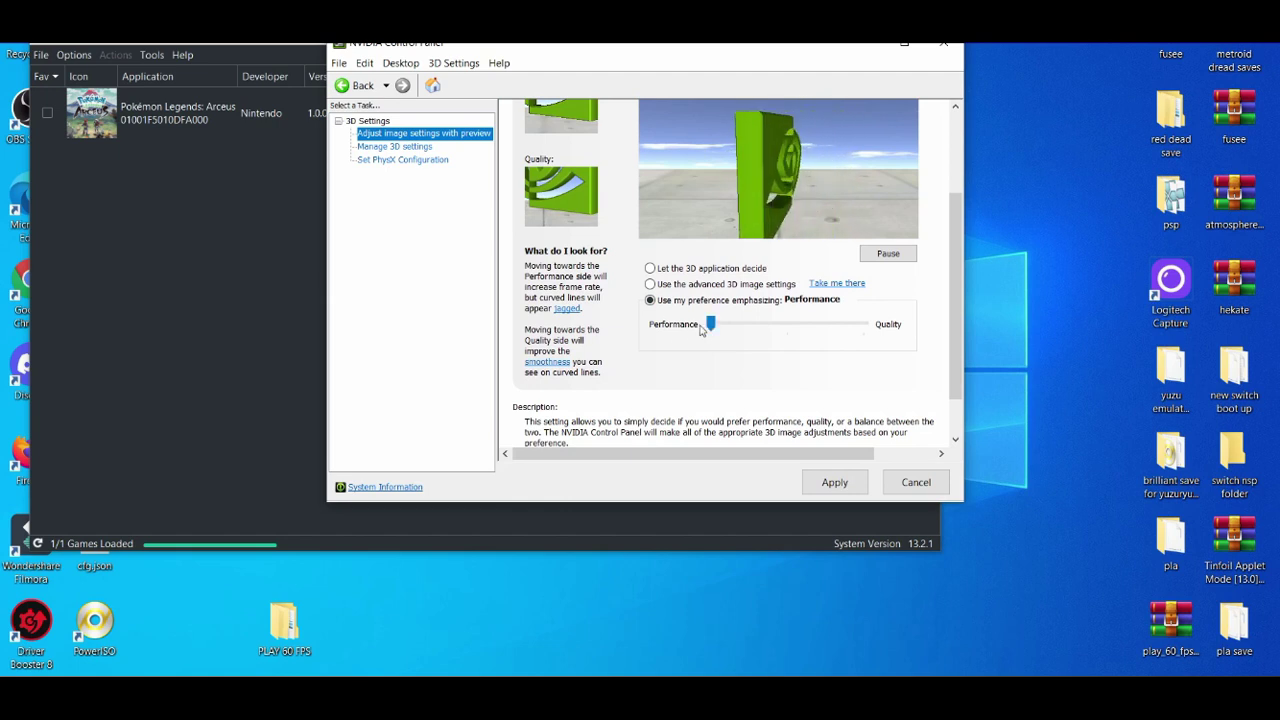
left_click(833, 482)
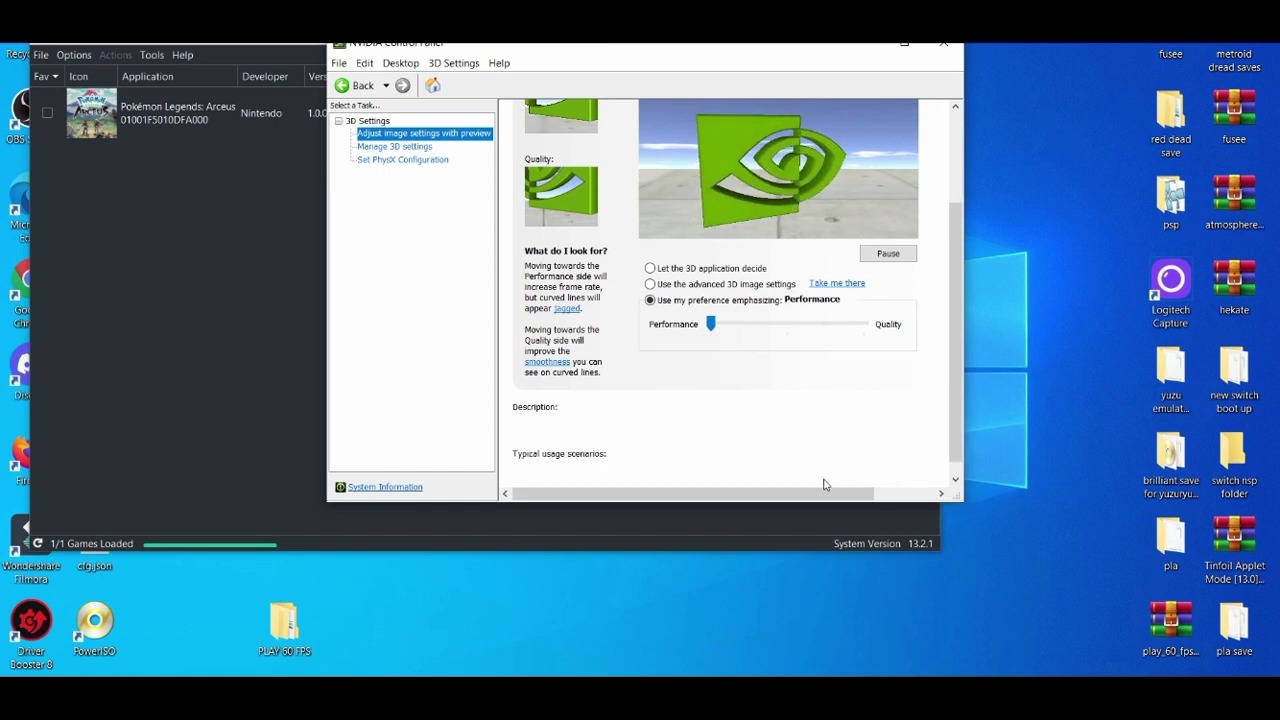
Select NVIDIA GeForce GTX 1050 as the PhysX processor.
left_click(421, 164)
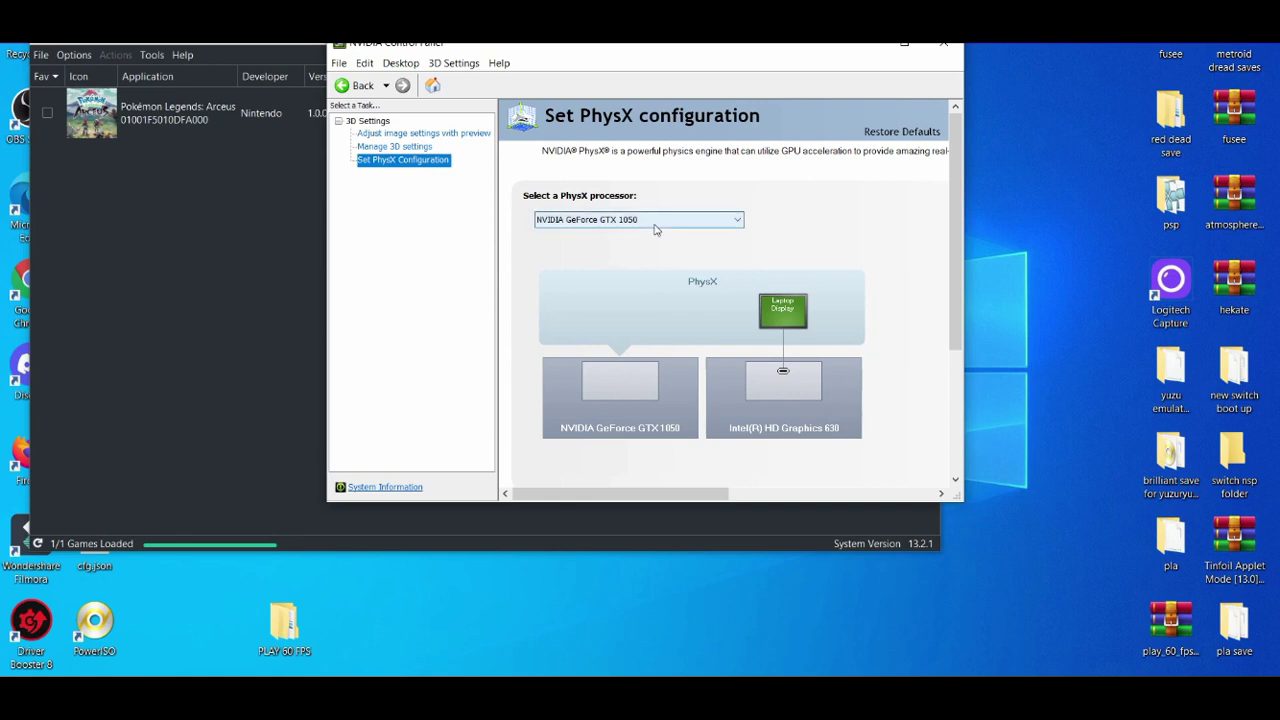
left_click(655, 225)
left_click(650, 246)
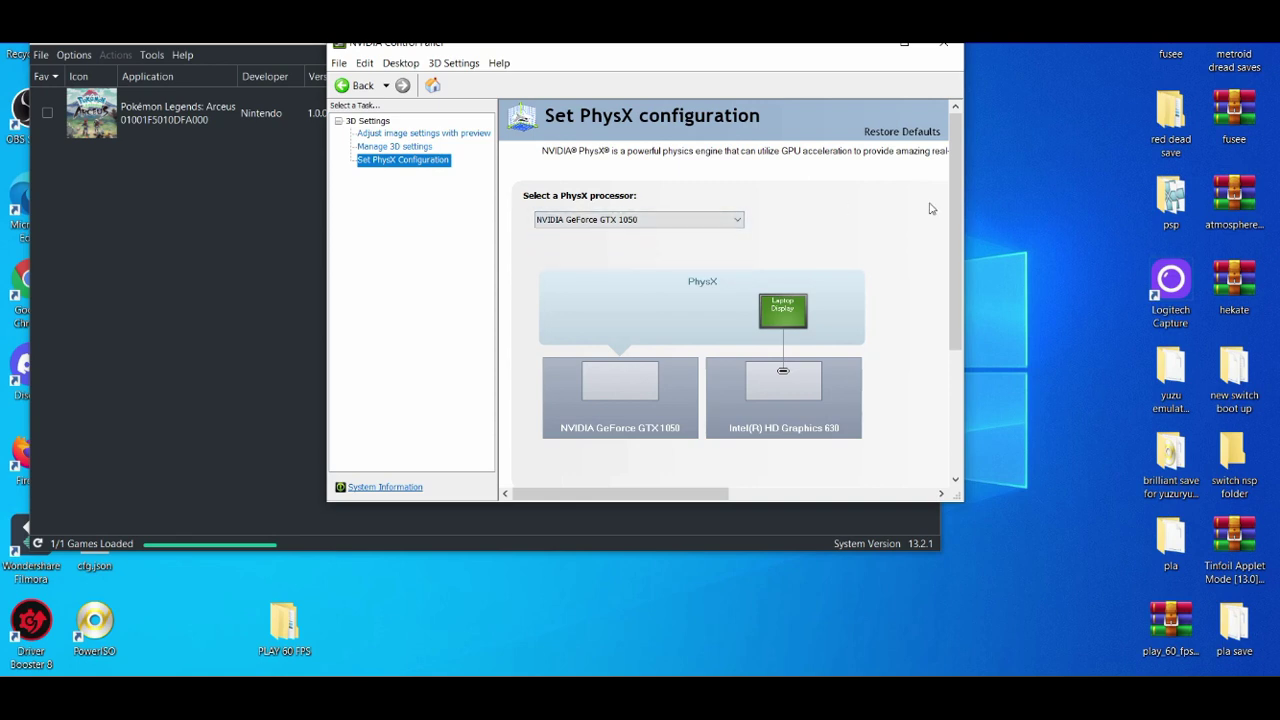
scroll(957, 208, "down", 3)
scroll(957, 208, "up", 3)
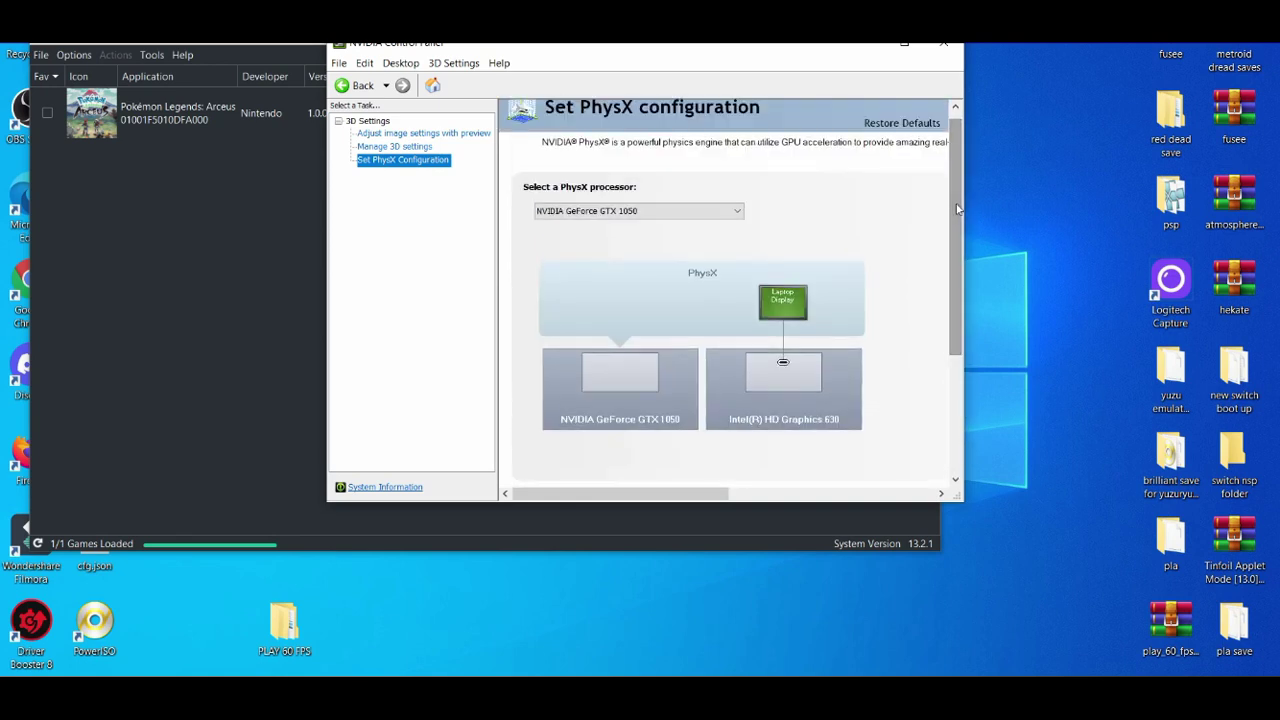
Review the global 3D settings, checking the vertical sync, triple buffering and shader cache size options.
left_click(381, 149)
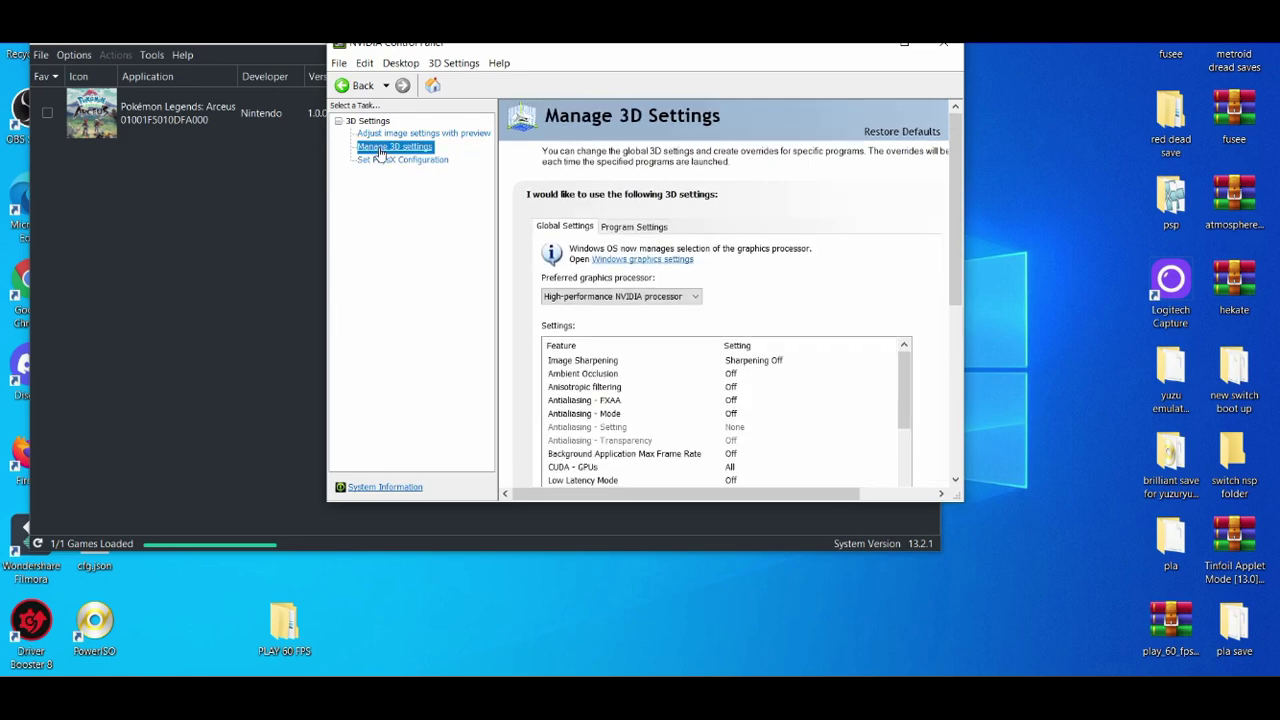
scroll(922, 298, "down", 2)
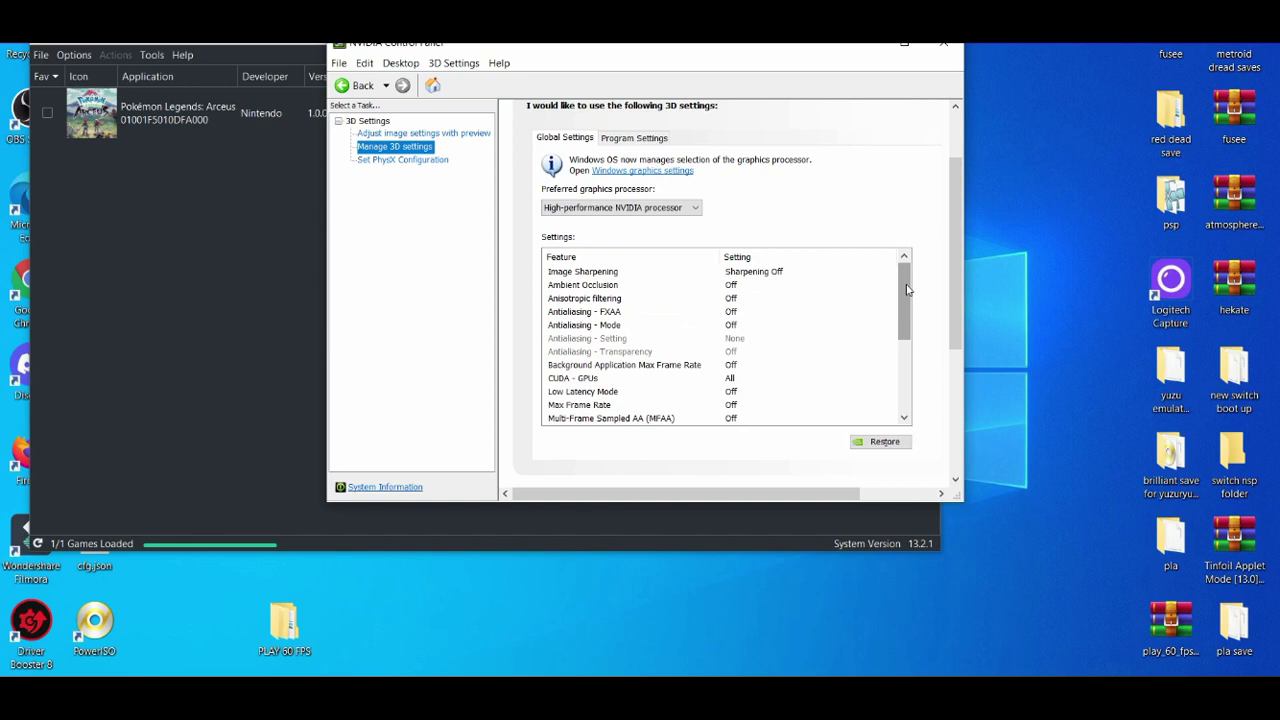
left_click_drag(907, 290, 914, 385)
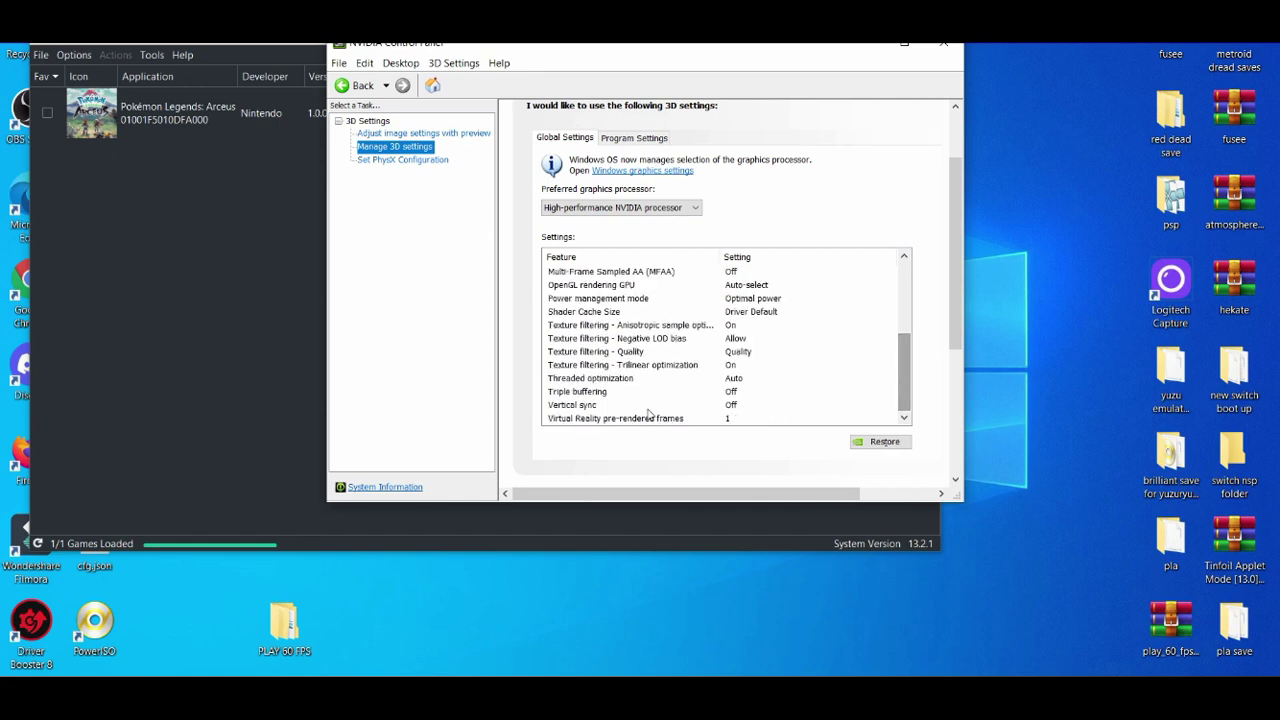
left_click(572, 410)
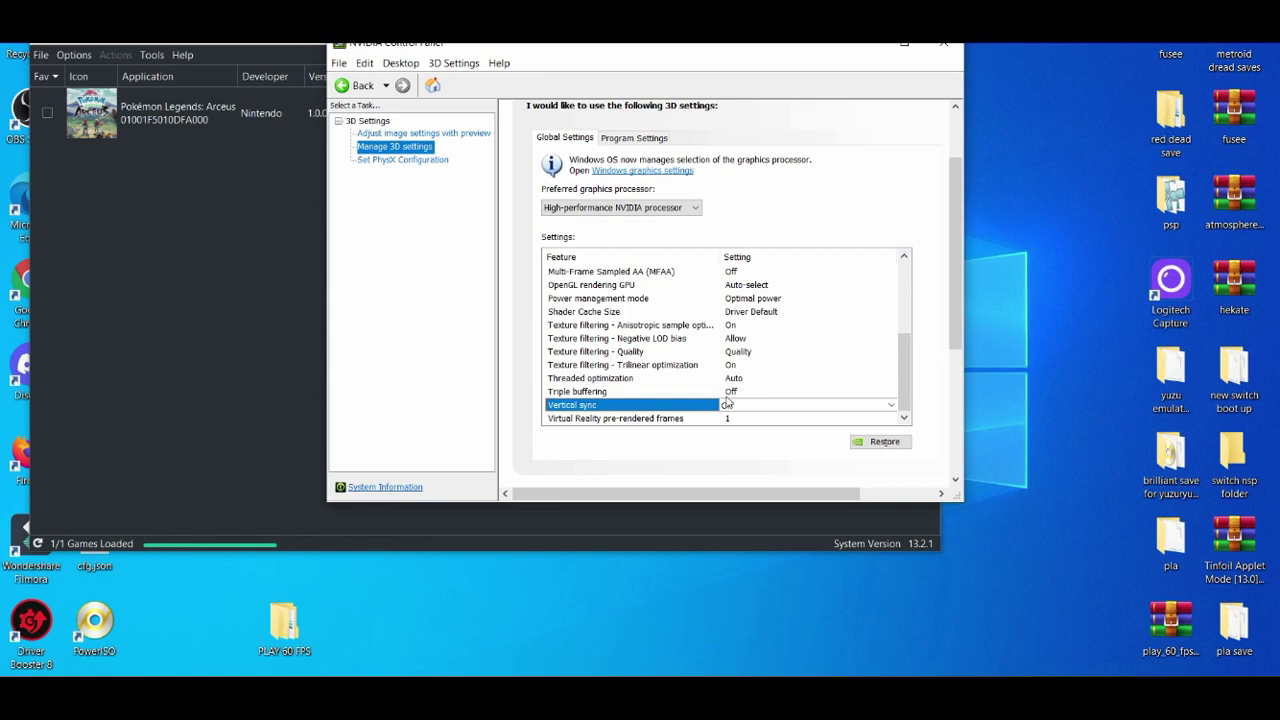
scroll(730, 405, "up", 1)
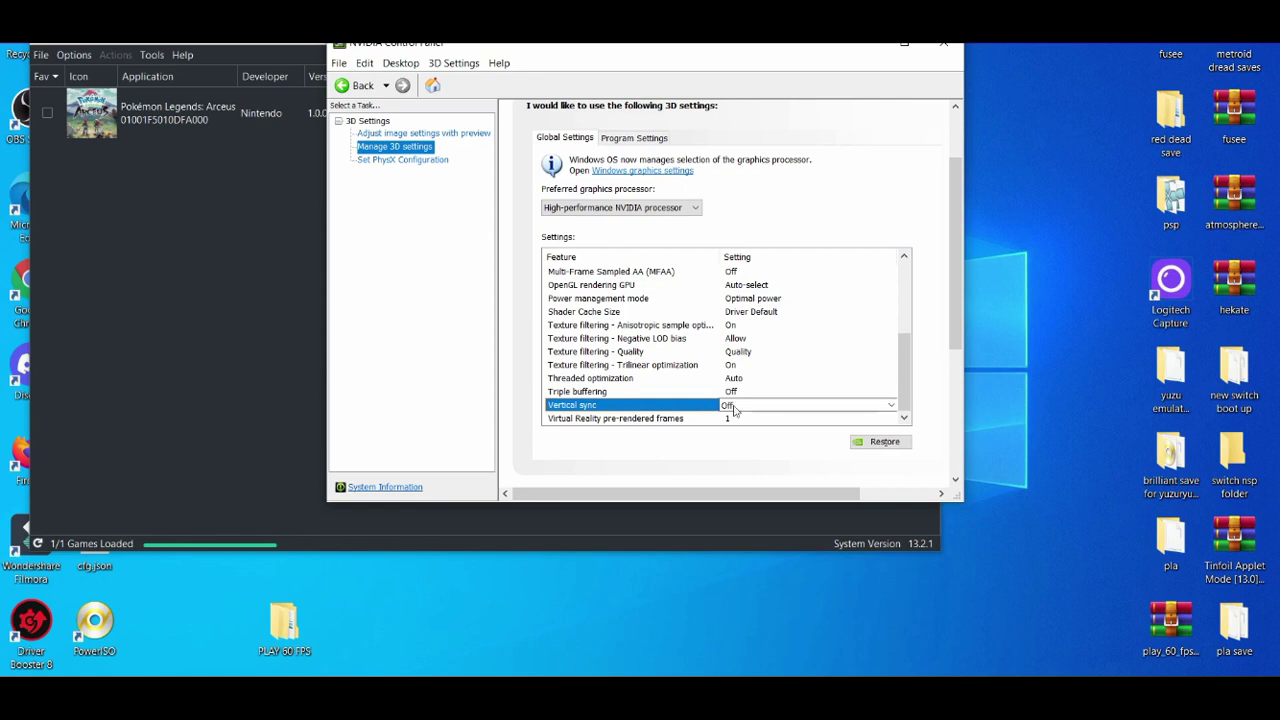
left_click(602, 393)
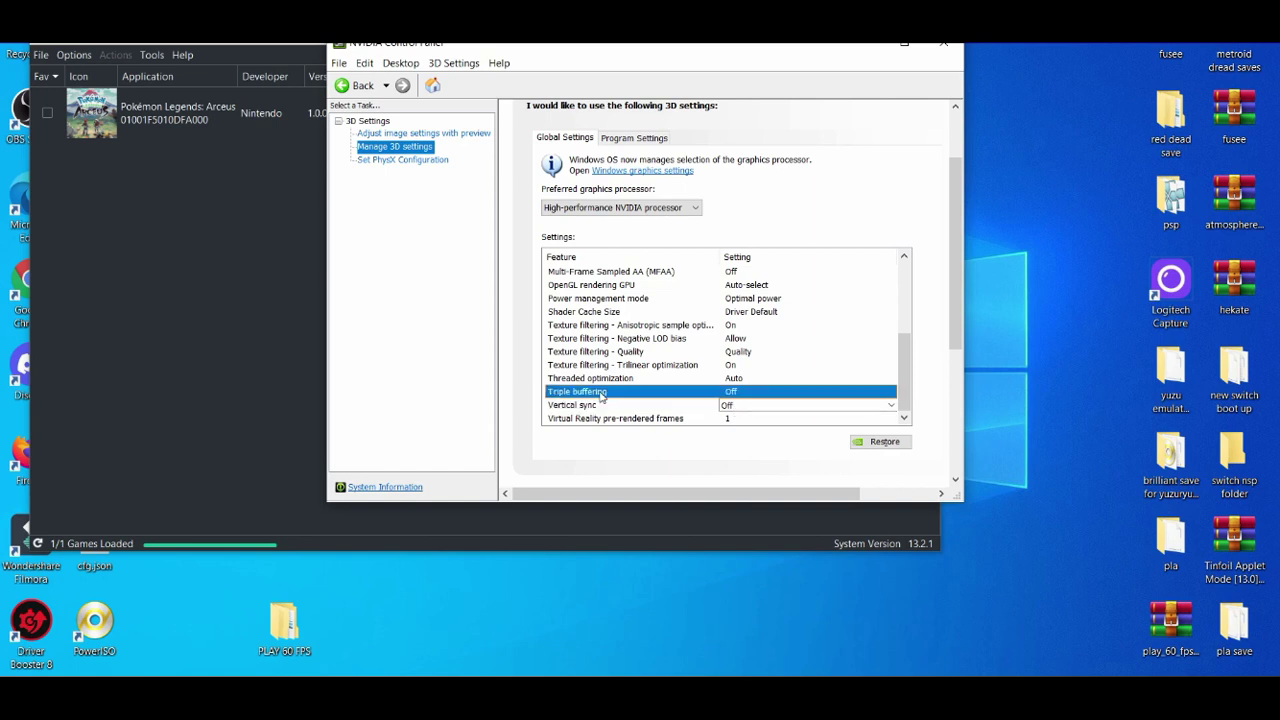
left_click(603, 313)
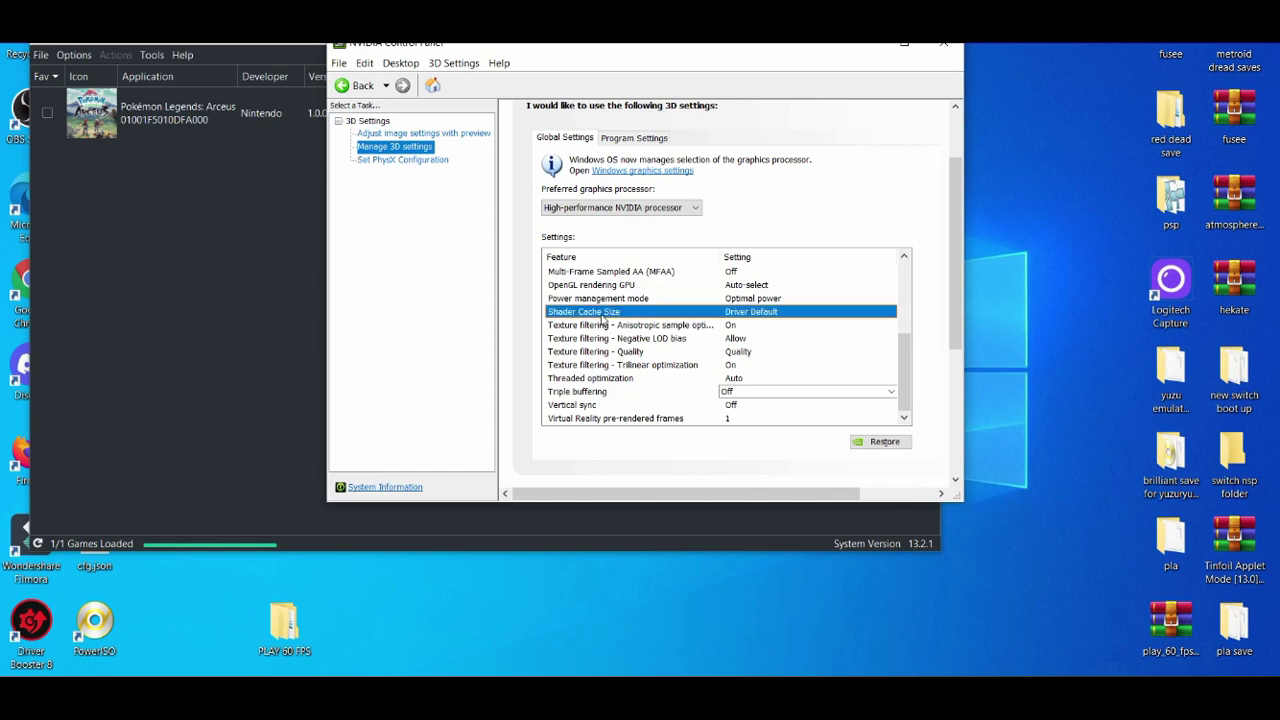
left_click(773, 317)
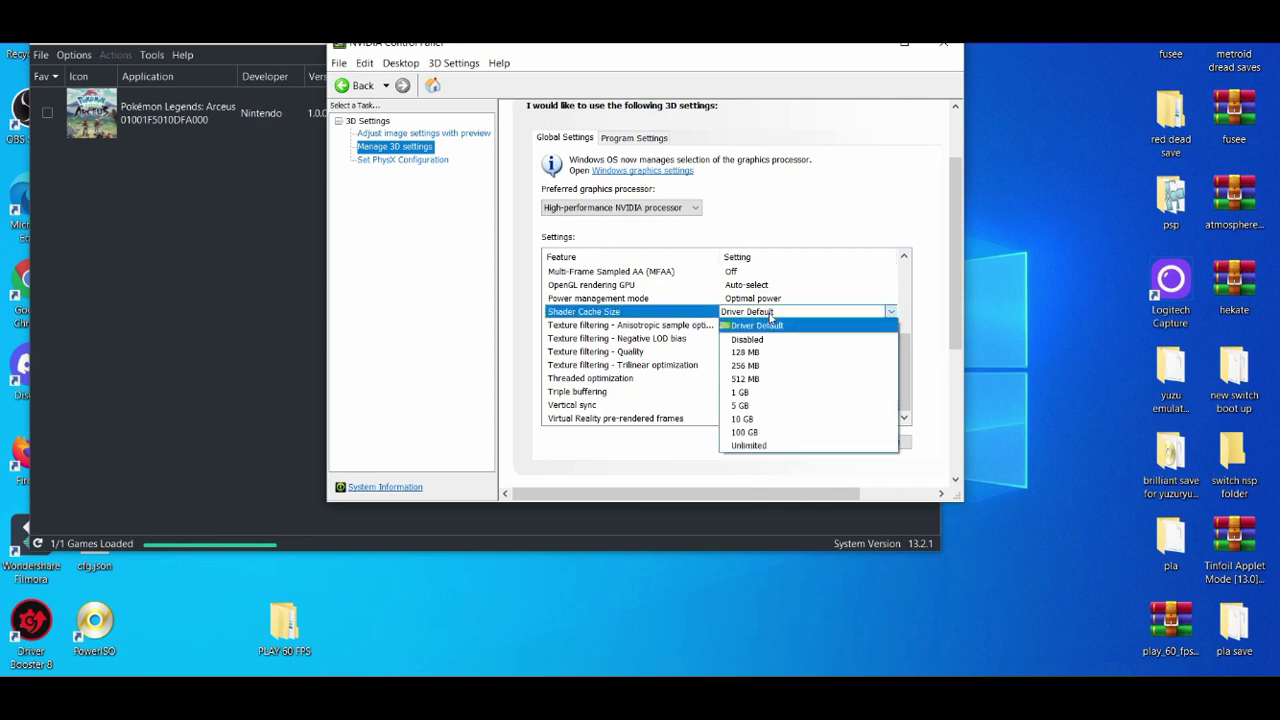
left_click(771, 318)
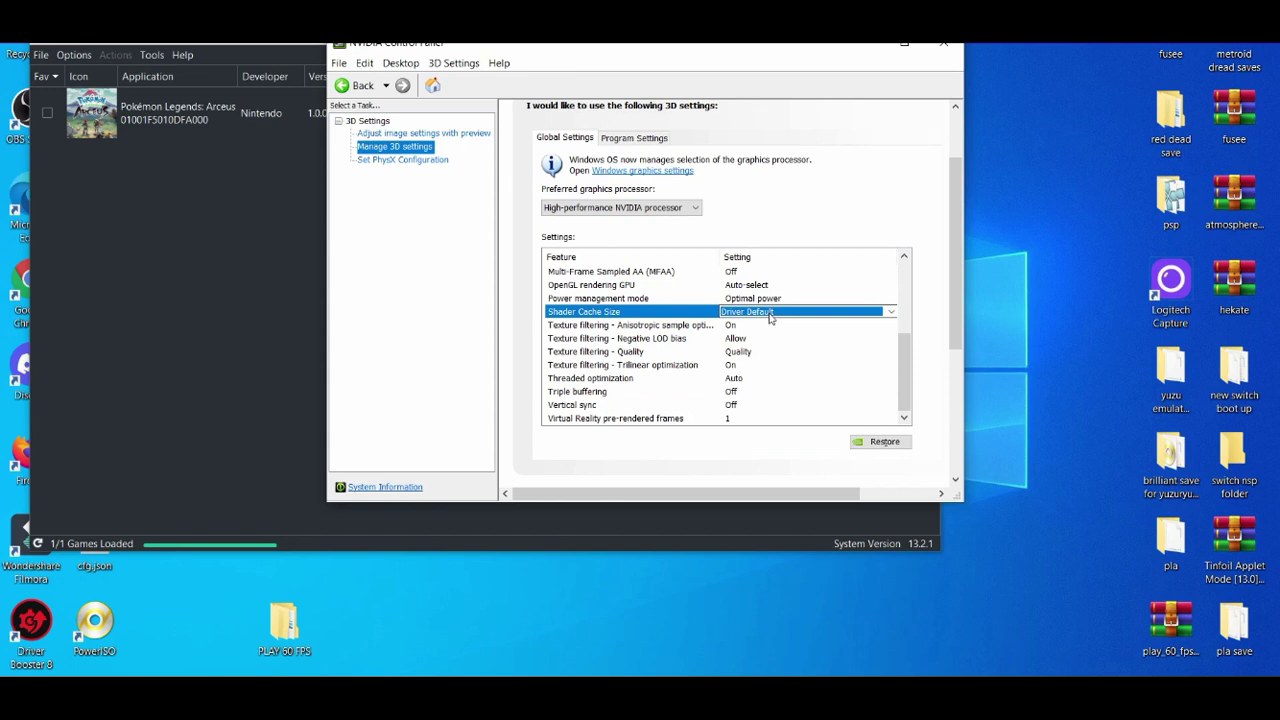
left_click(784, 319)
left_click(784, 319)
left_click_drag(900, 373, 937, 151)
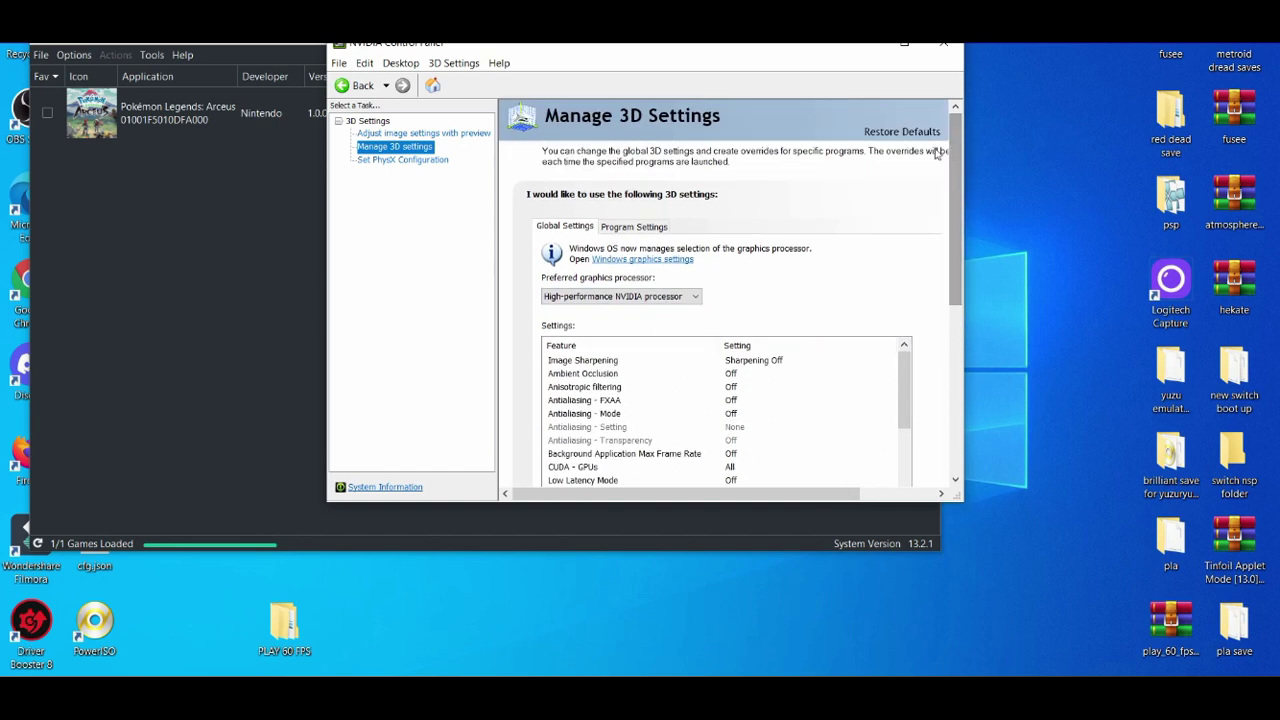
In the per-program 3D settings, choose High-performance NVIDIA processor for the selected program and review its feature list.
left_click(634, 227)
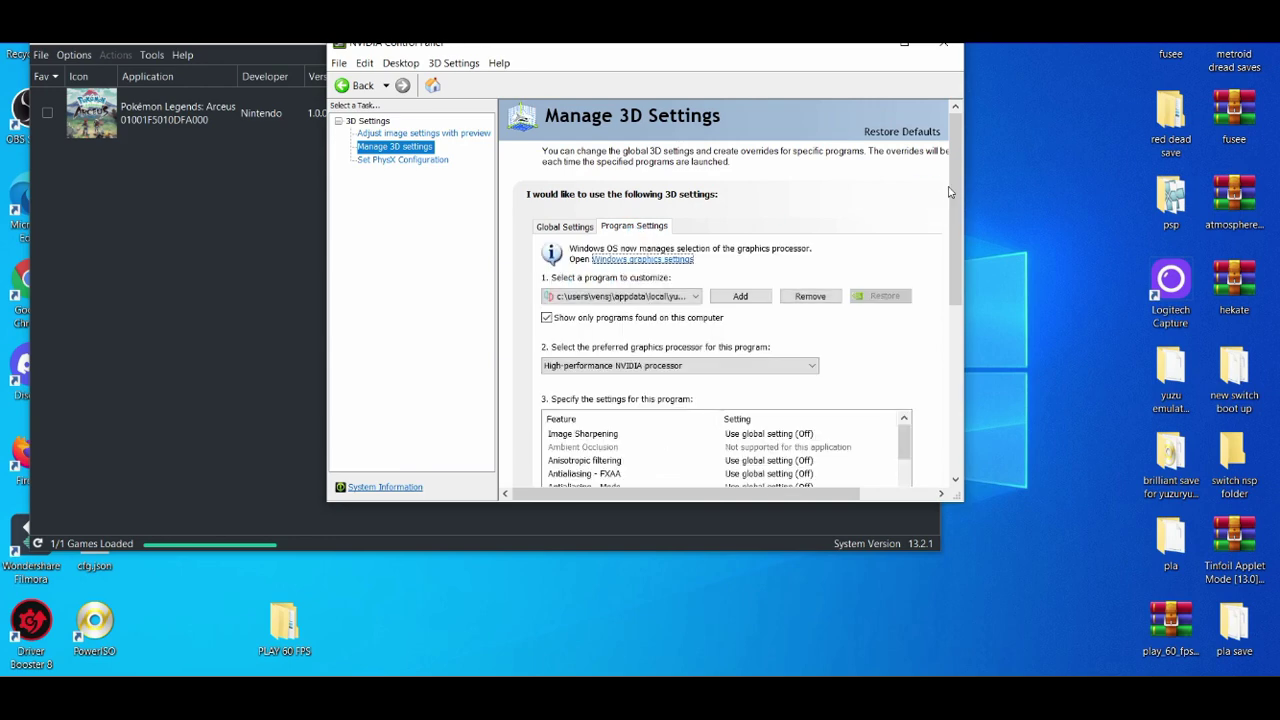
left_click_drag(958, 187, 972, 256)
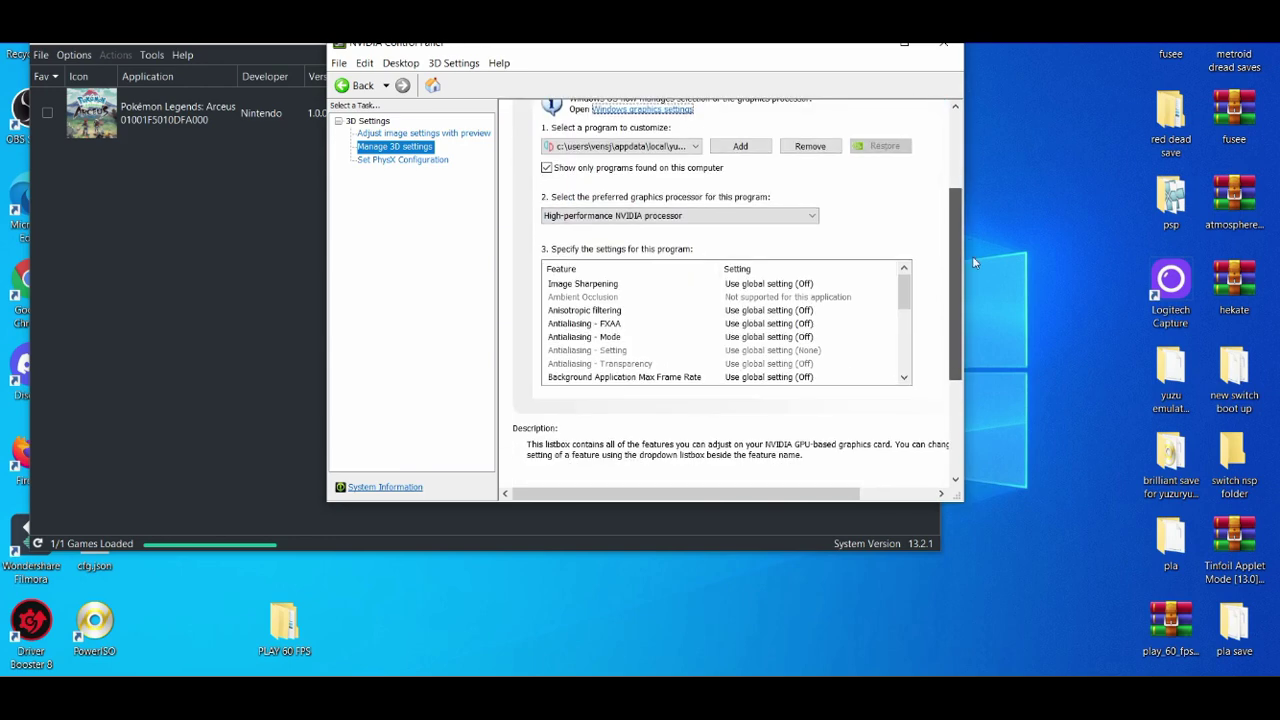
left_click(805, 217)
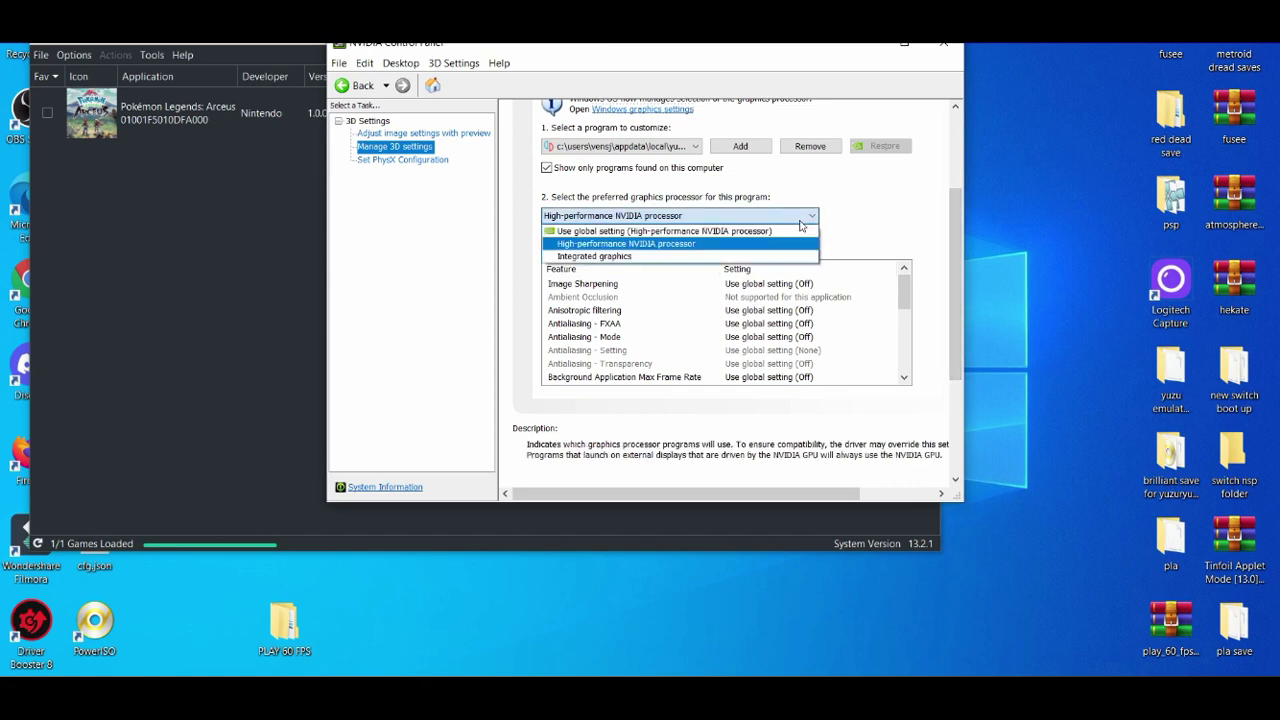
left_click(710, 245)
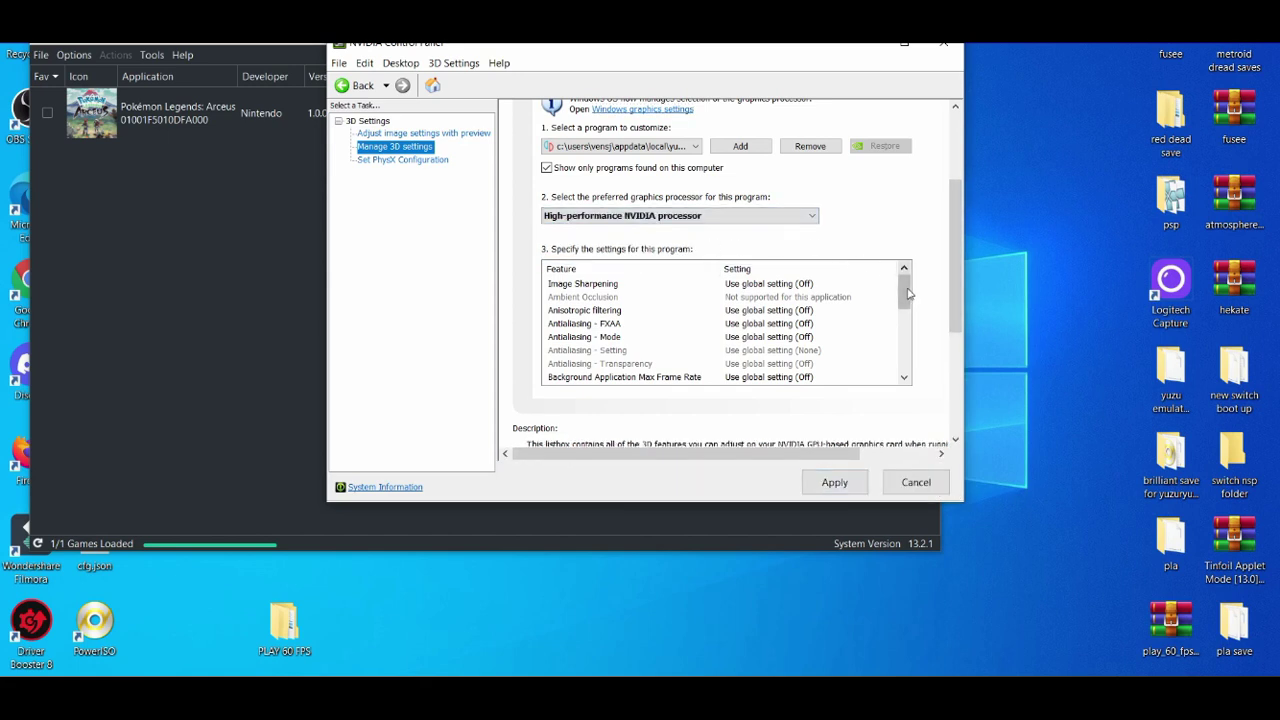
left_click_drag(908, 292, 910, 368)
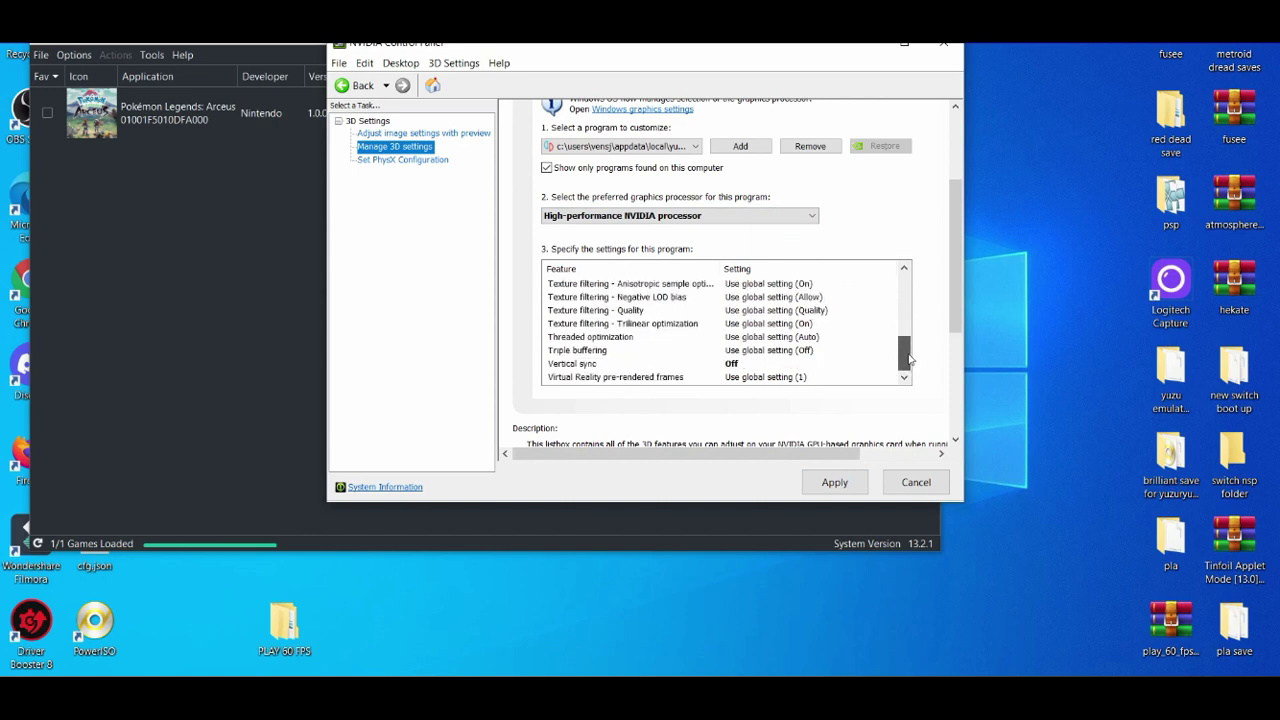
left_click_drag(910, 358, 952, 235)
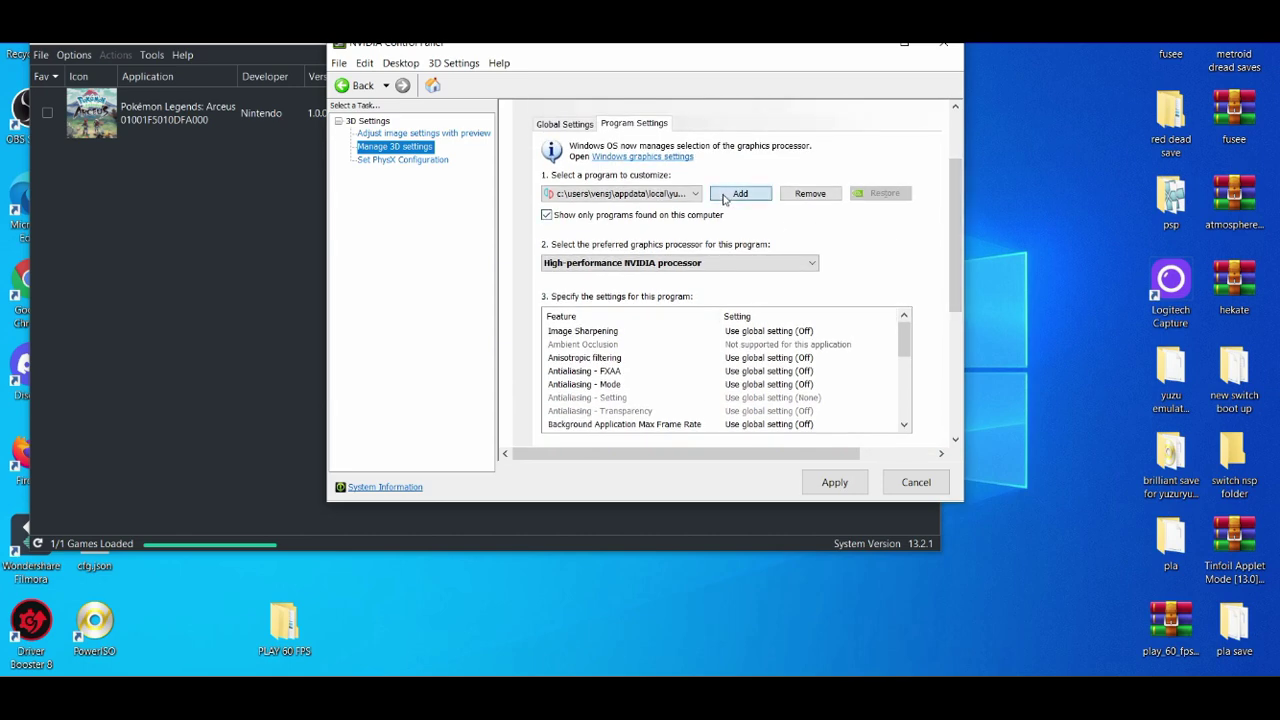
Add the Ryujinx application from the publish folder on the desktop to the programs with custom 3D settings.
left_click(725, 196)
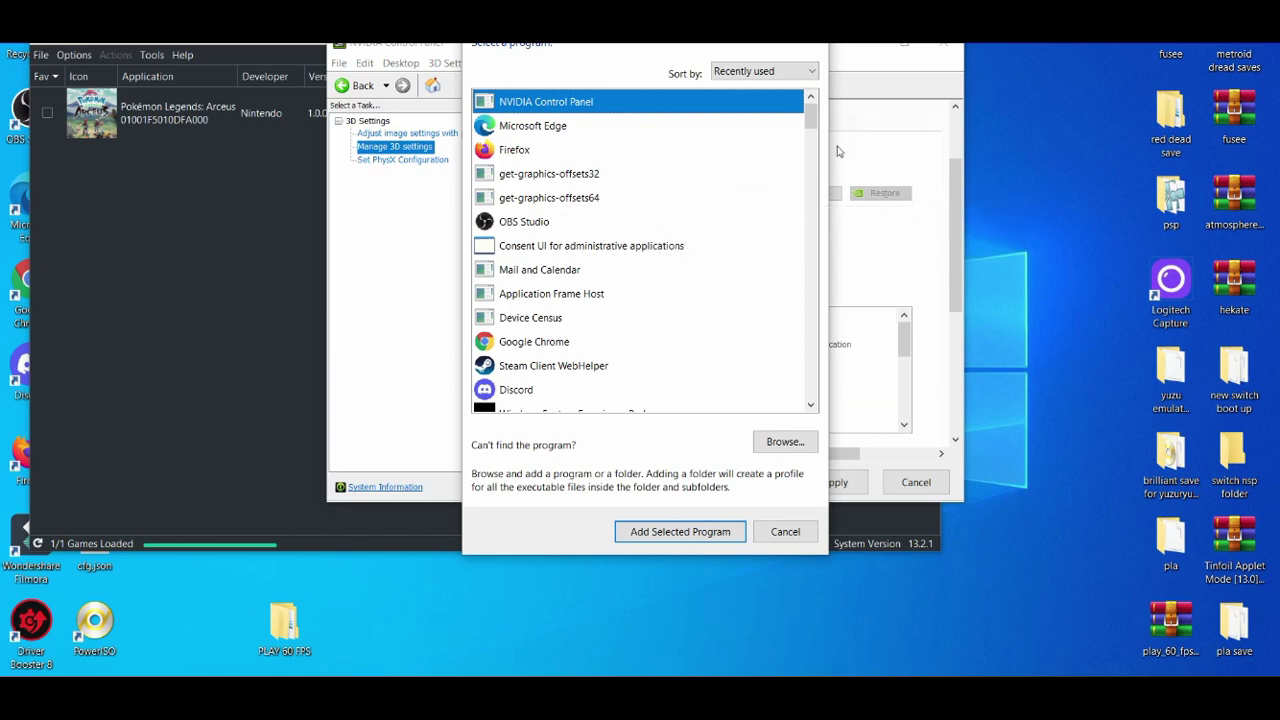
mouse_move(811, 116)
left_mouse_down()
mouse_move(815, 200)
mouse_move(820, 95)
left_mouse_up()
left_click(764, 71)
left_click(764, 85)
left_click_drag(813, 125, 818, 66)
left_click(800, 449)
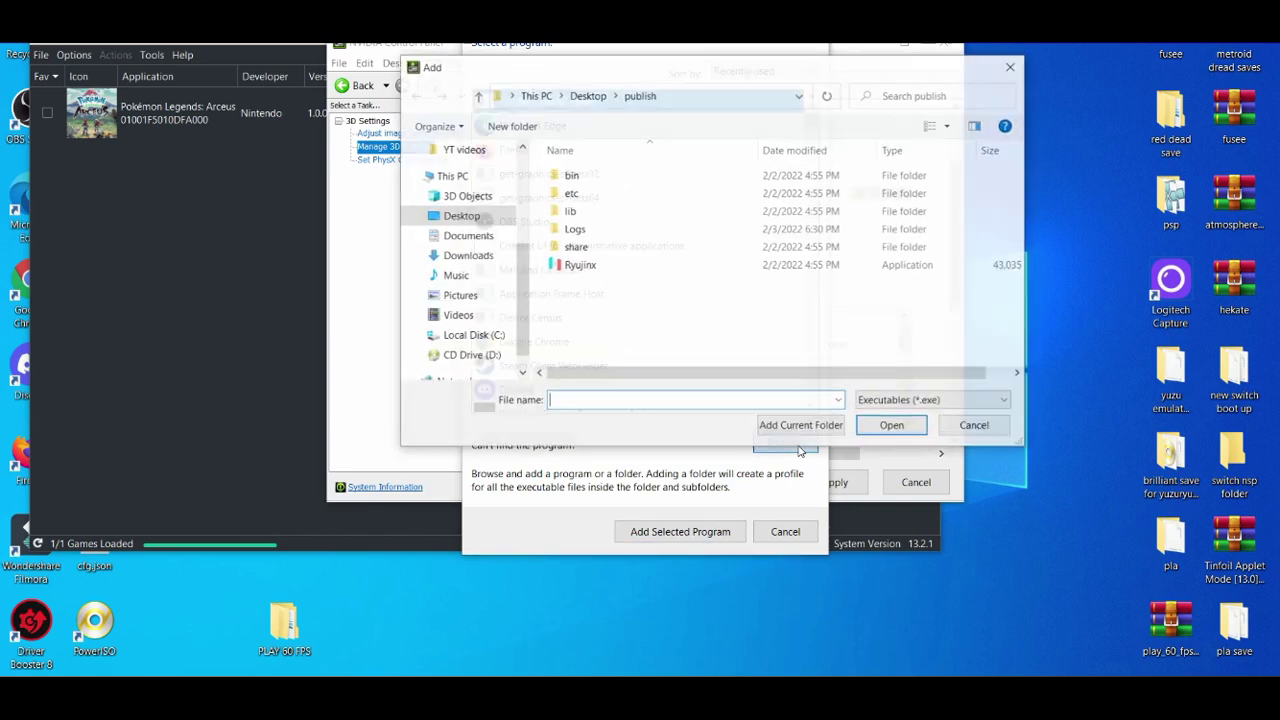
left_click(596, 266)
double_click(596, 265)
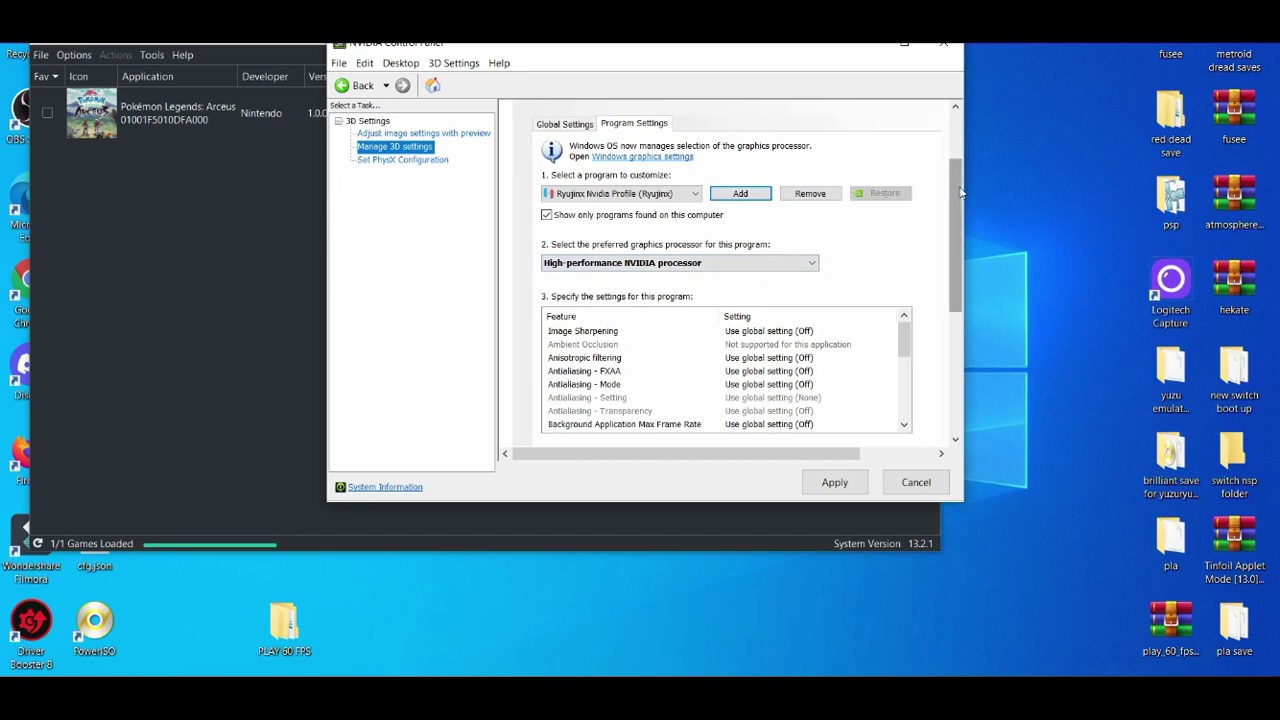
Apply the Ryujinx 3D settings and close NVIDIA Control Panel.
left_click_drag(960, 192, 951, 221)
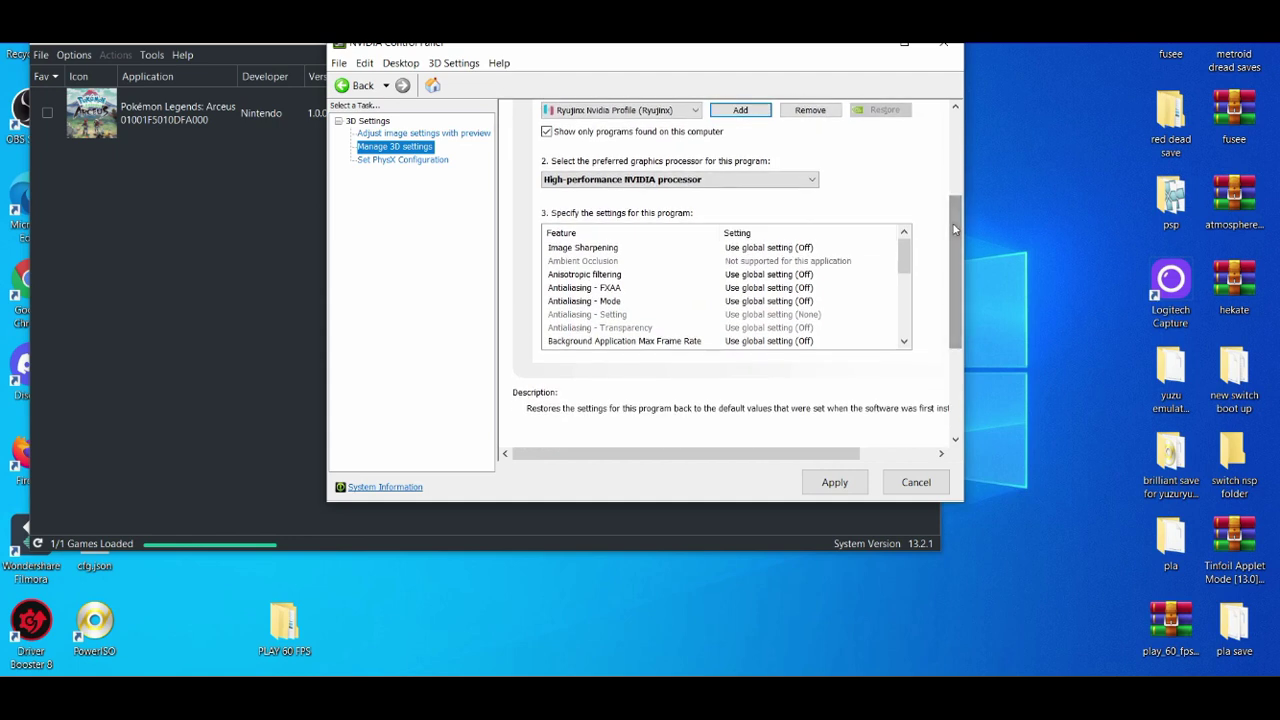
left_click(836, 488)
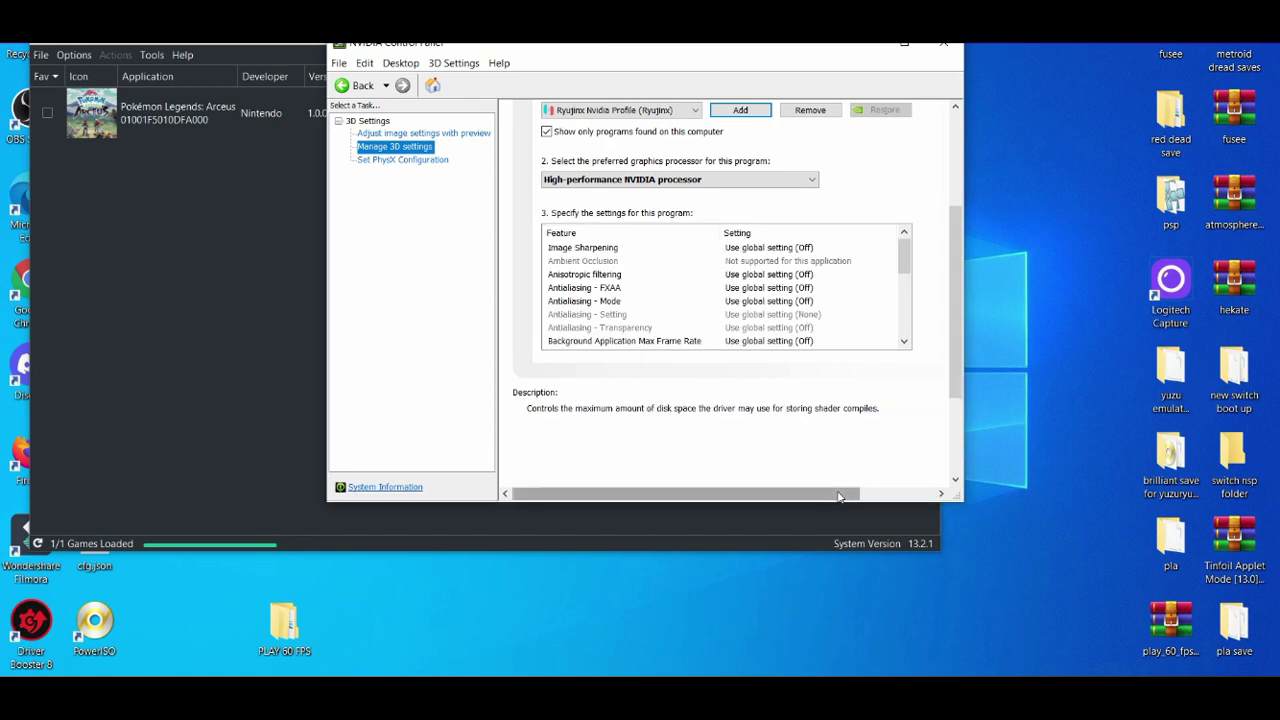
left_click(948, 48)
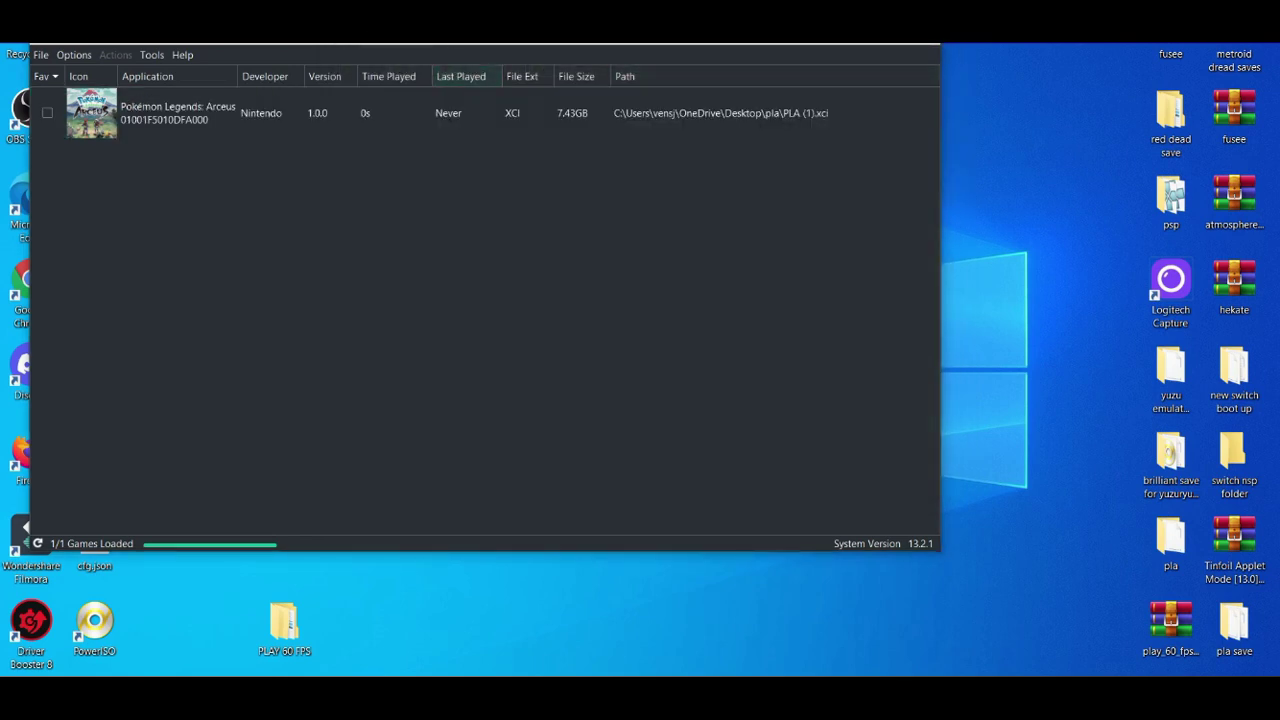
Switch to the Pokémon Legends: Arceus page on GameBanana in the browser and look through the available mods.
left_click_drag(480, 34, 620, 26)
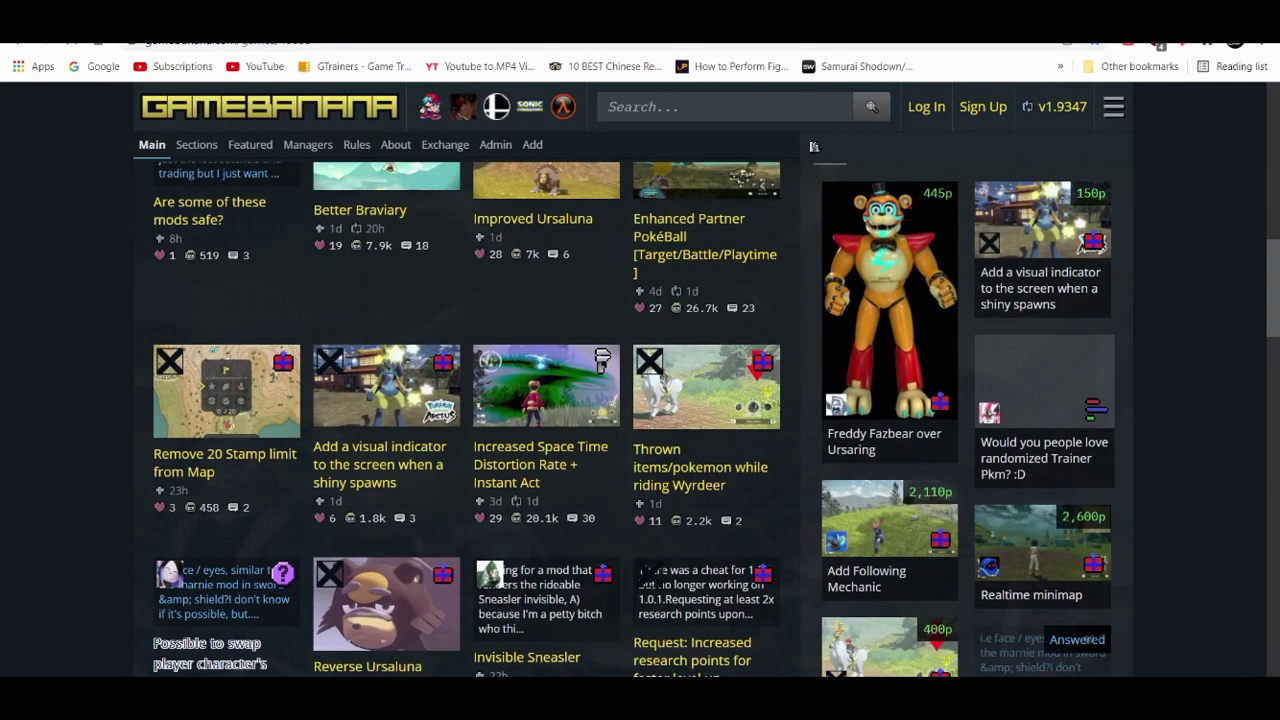
scroll(1254, 251, "up", 10)
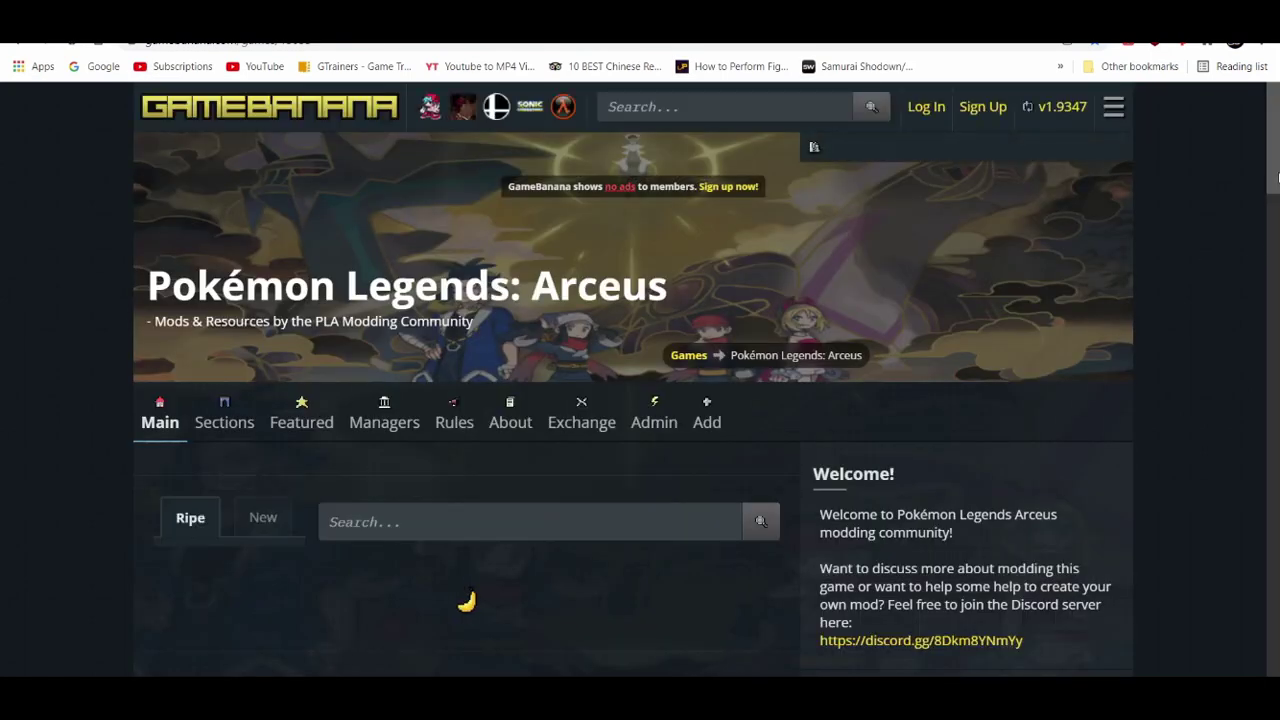
scroll(1277, 190, "down", 3)
scroll(1277, 190, "down", 4)
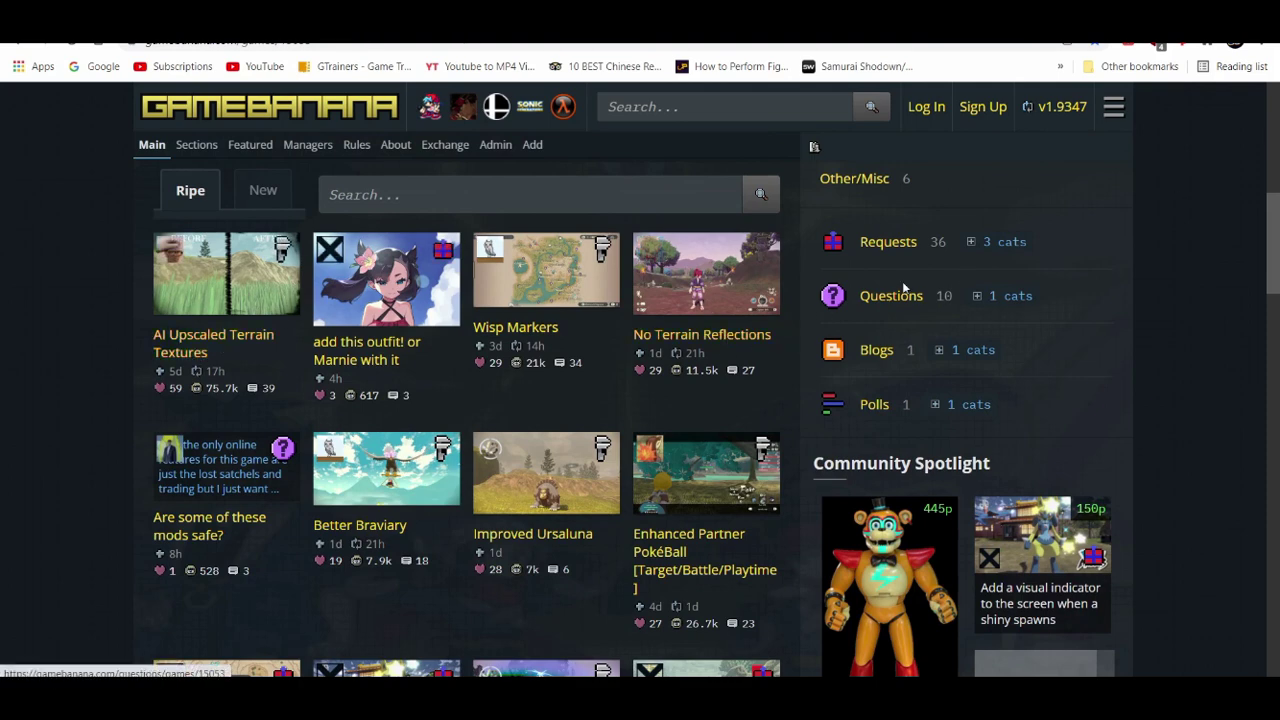
scroll(1278, 240, "down", 4)
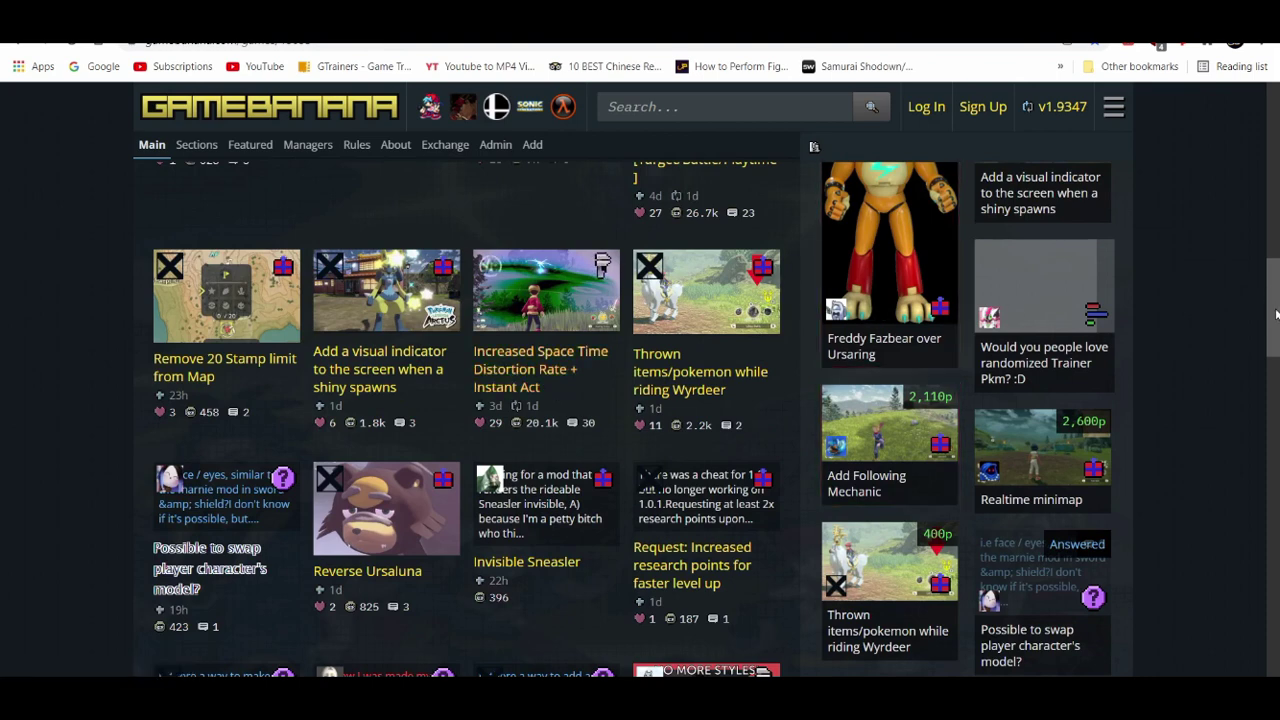
left_click_drag(1275, 318, 1278, 418)
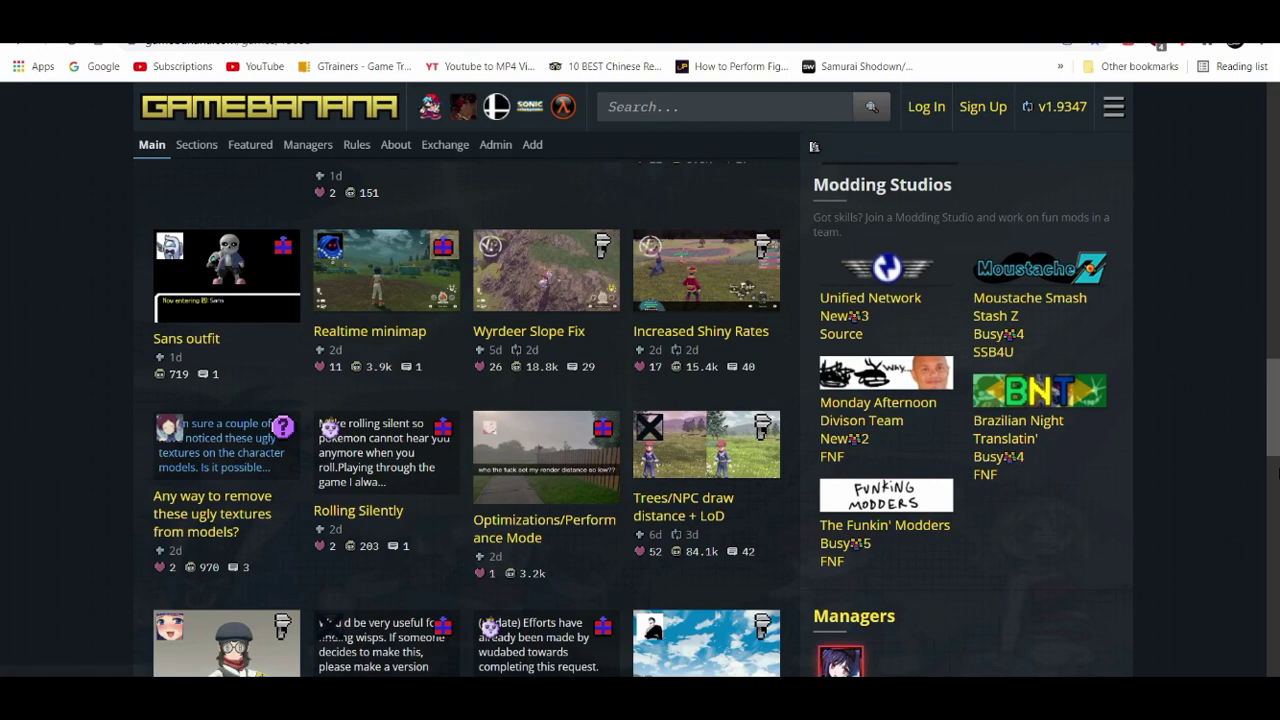
left_click_drag(1278, 476, 1277, 533)
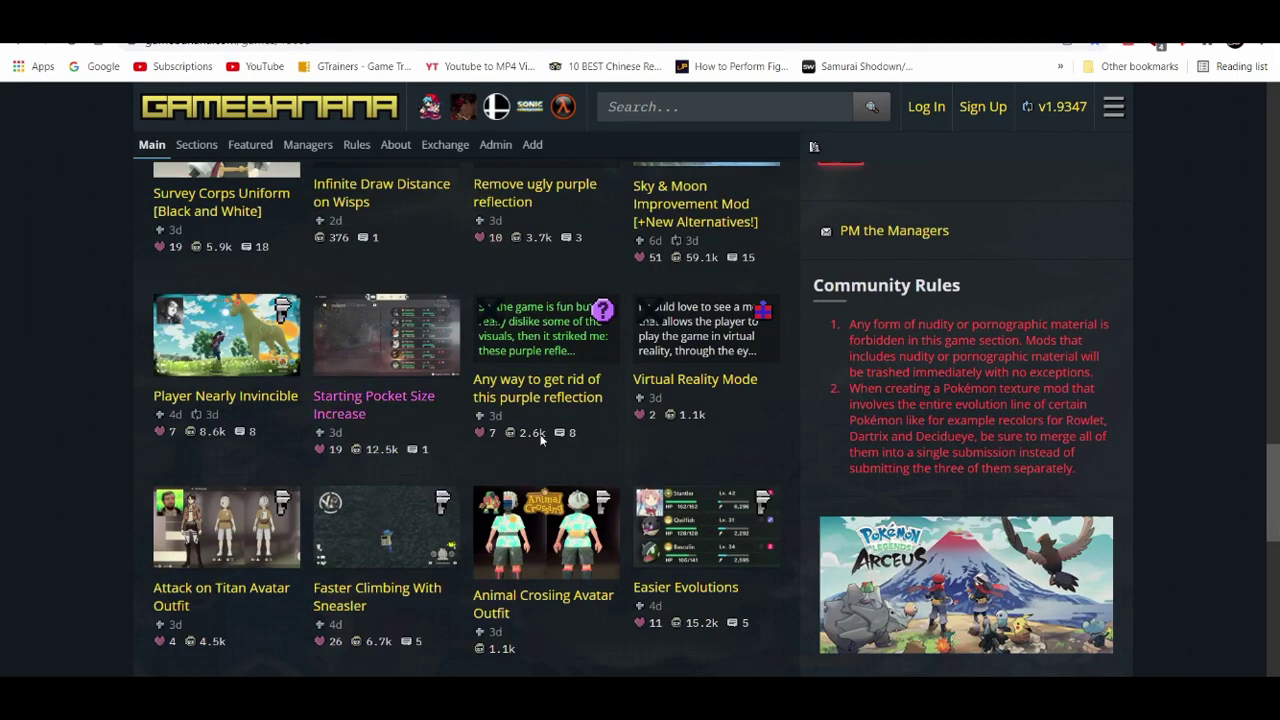
left_click_drag(1277, 508, 1278, 543)
scroll(1278, 543, "down", 3)
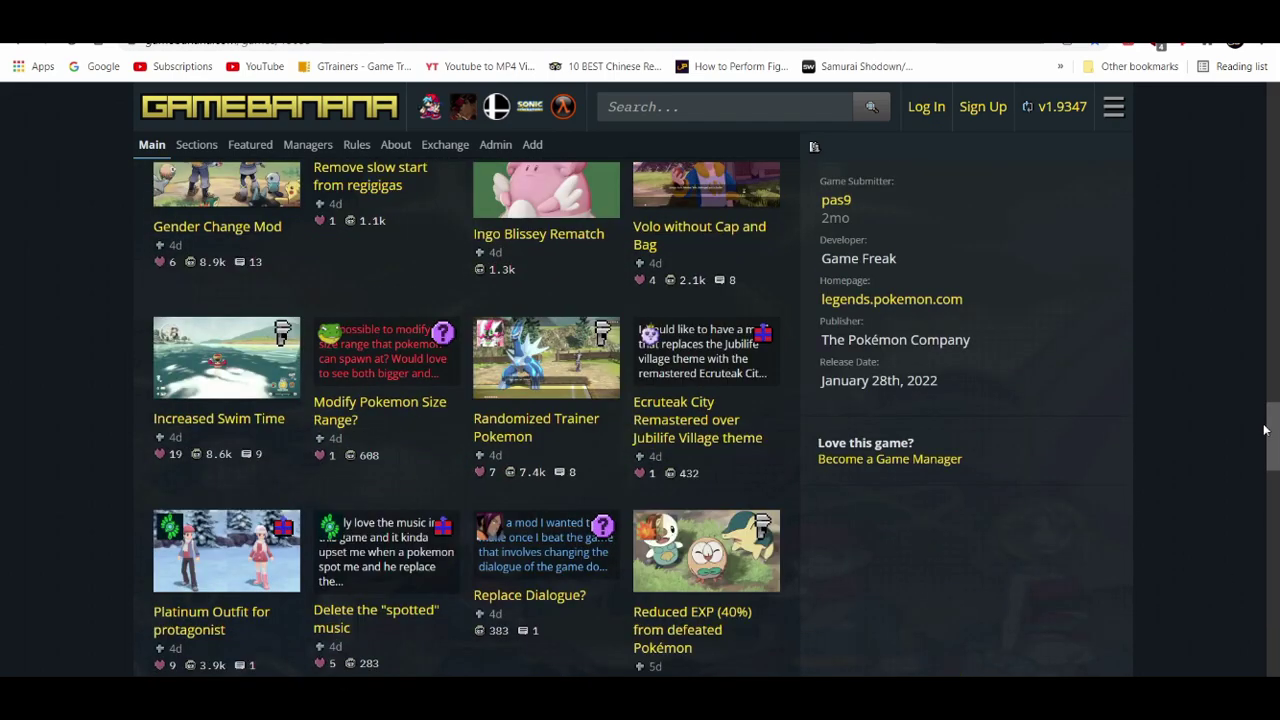
left_click_drag(1278, 436, 1275, 537)
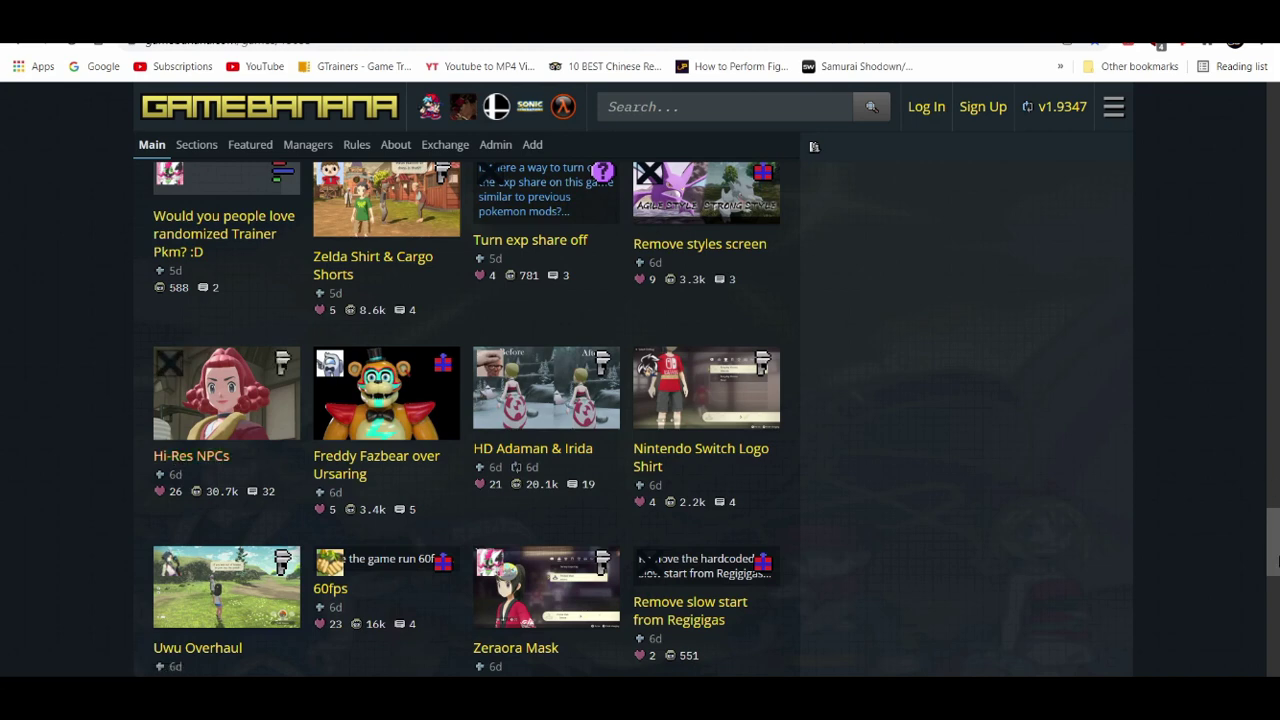
left_click_drag(1272, 548, 1274, 494)
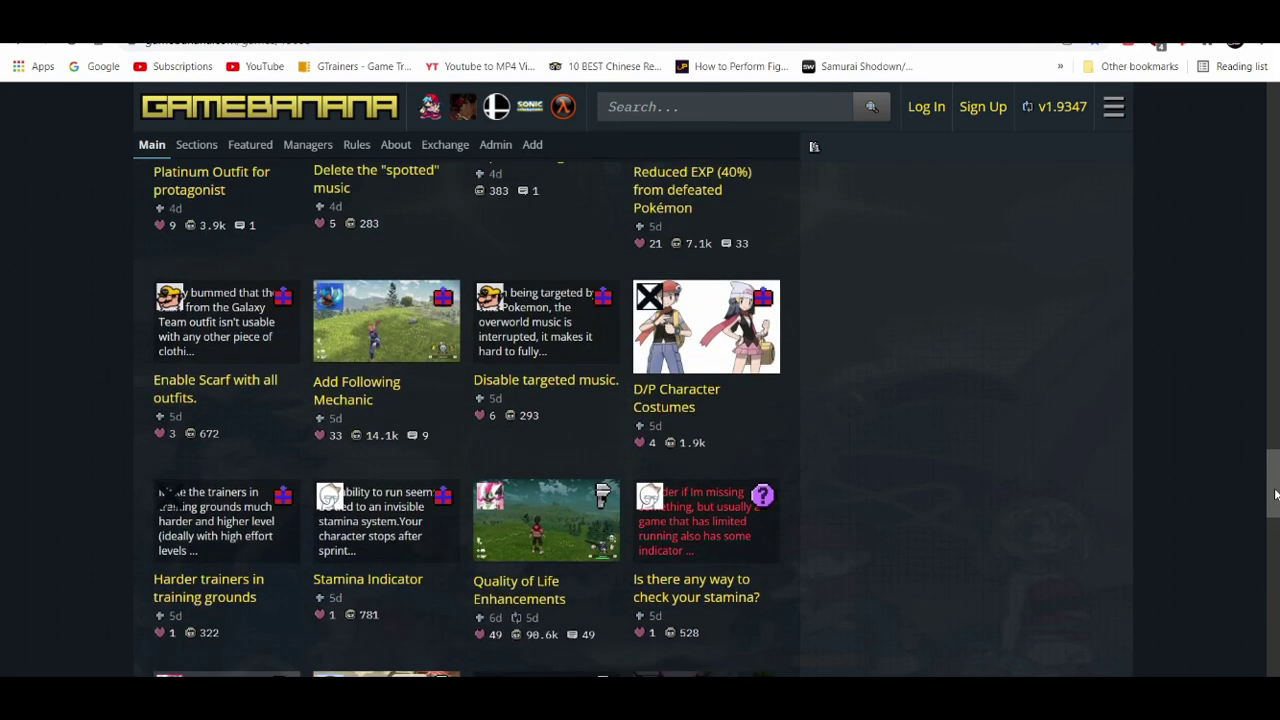
Open the Quality of Life Enhancements mod and go to the manual download page for qolenhancements_09e25.zip.
left_click(513, 596)
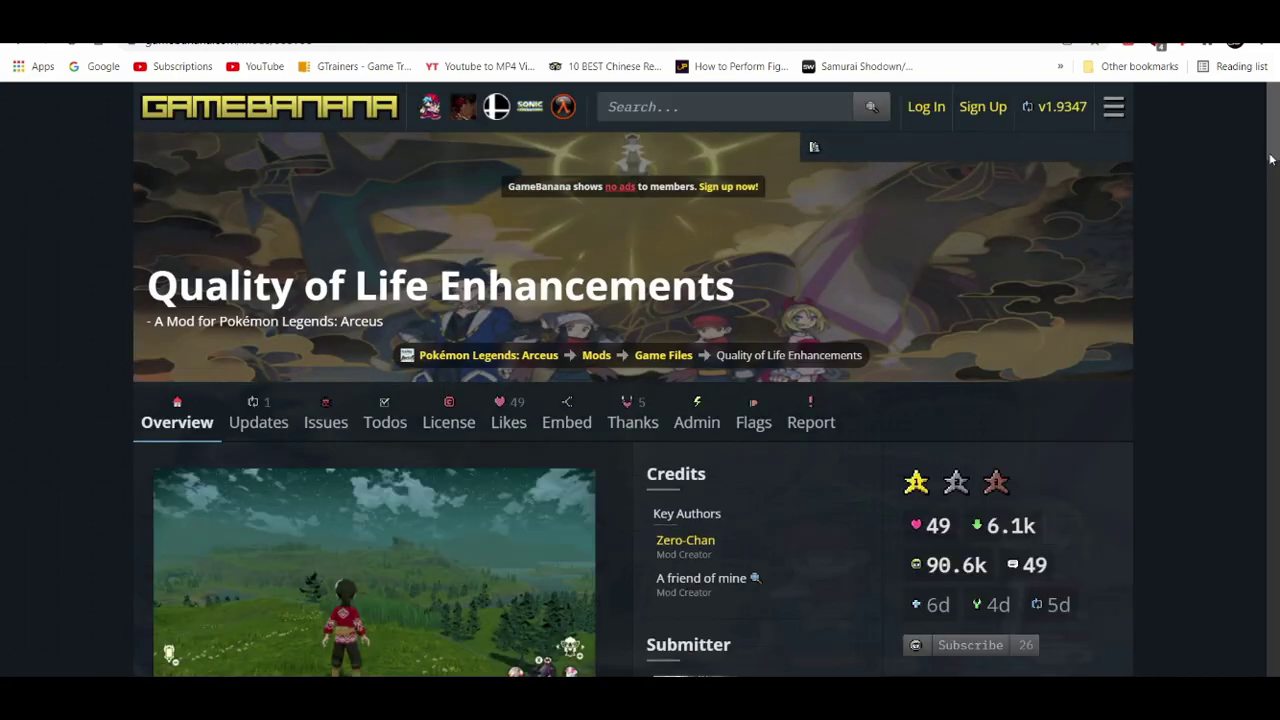
left_click_drag(1276, 108, 1276, 308)
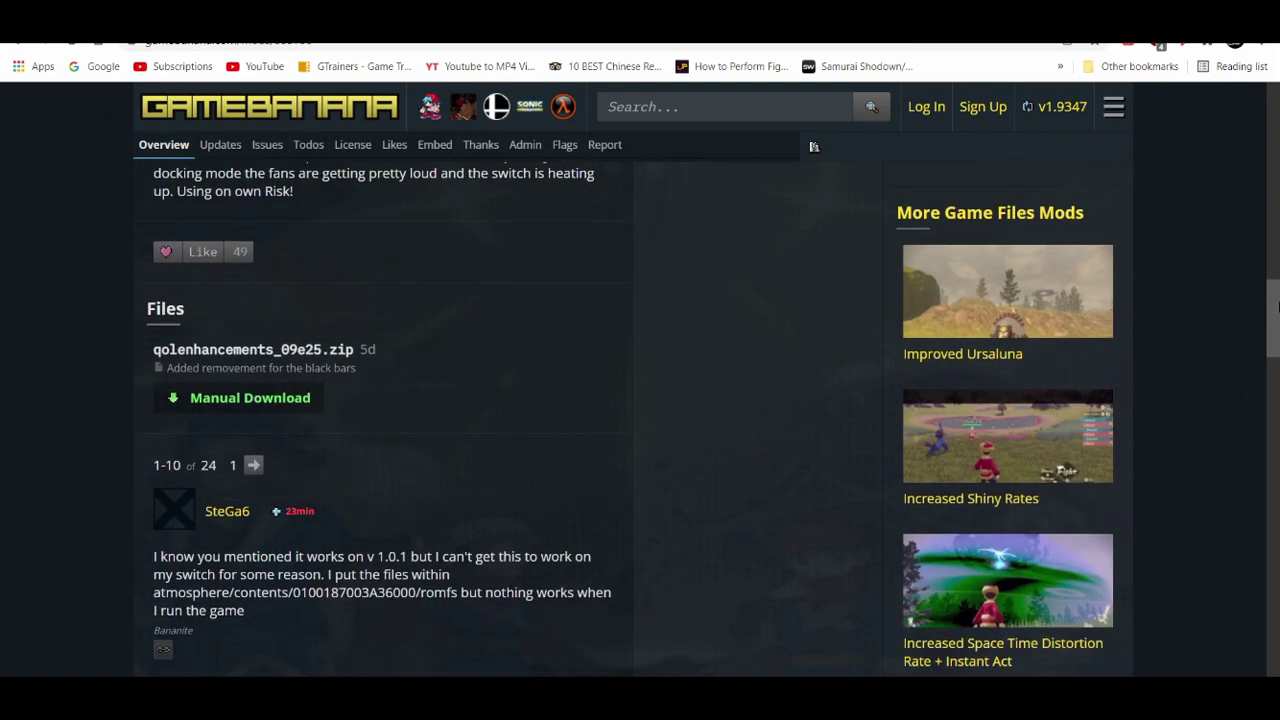
left_click(277, 400)
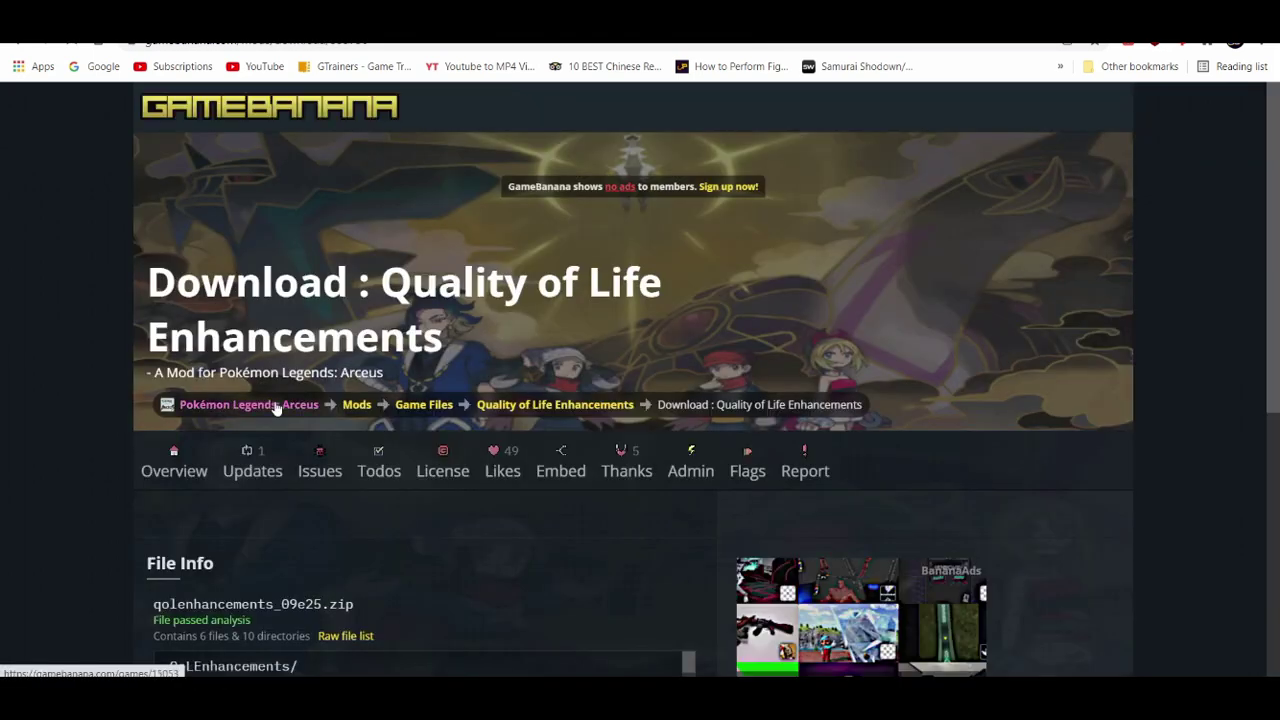
scroll(700, 370, "down", 2)
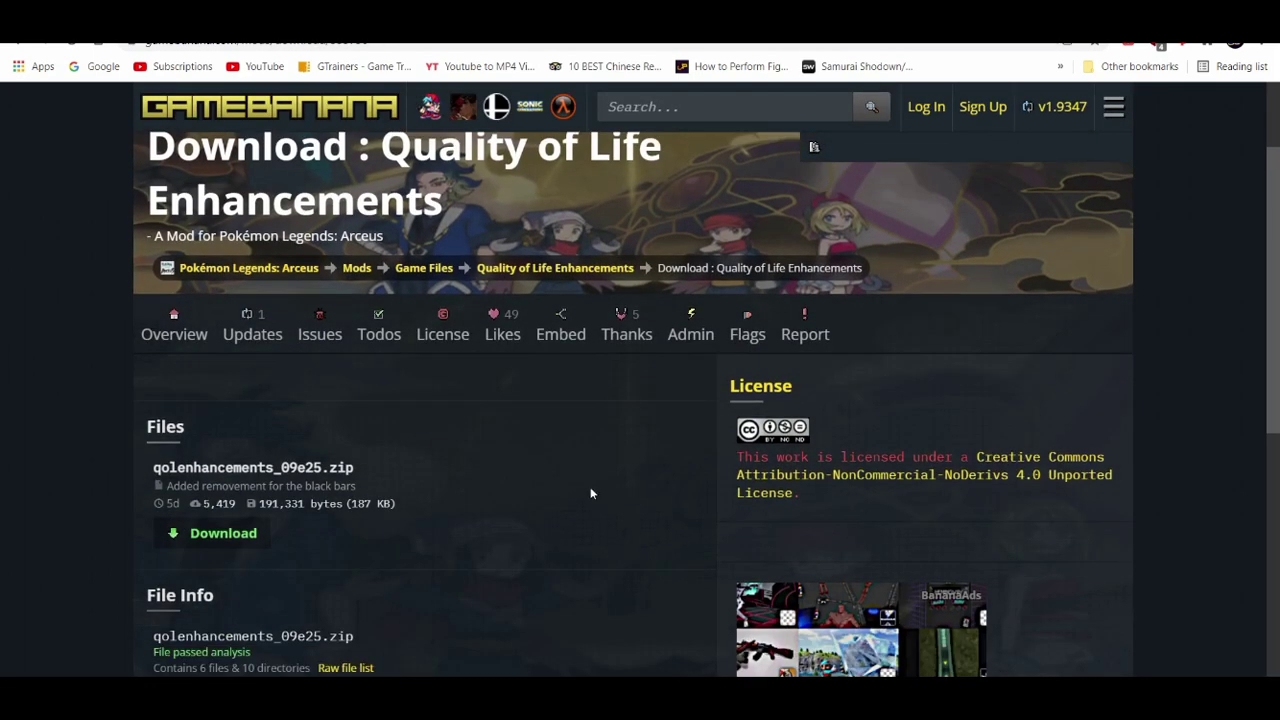
Download qolenhancements_09e25.zip to the desktop and minimize the browser.
left_click(226, 534)
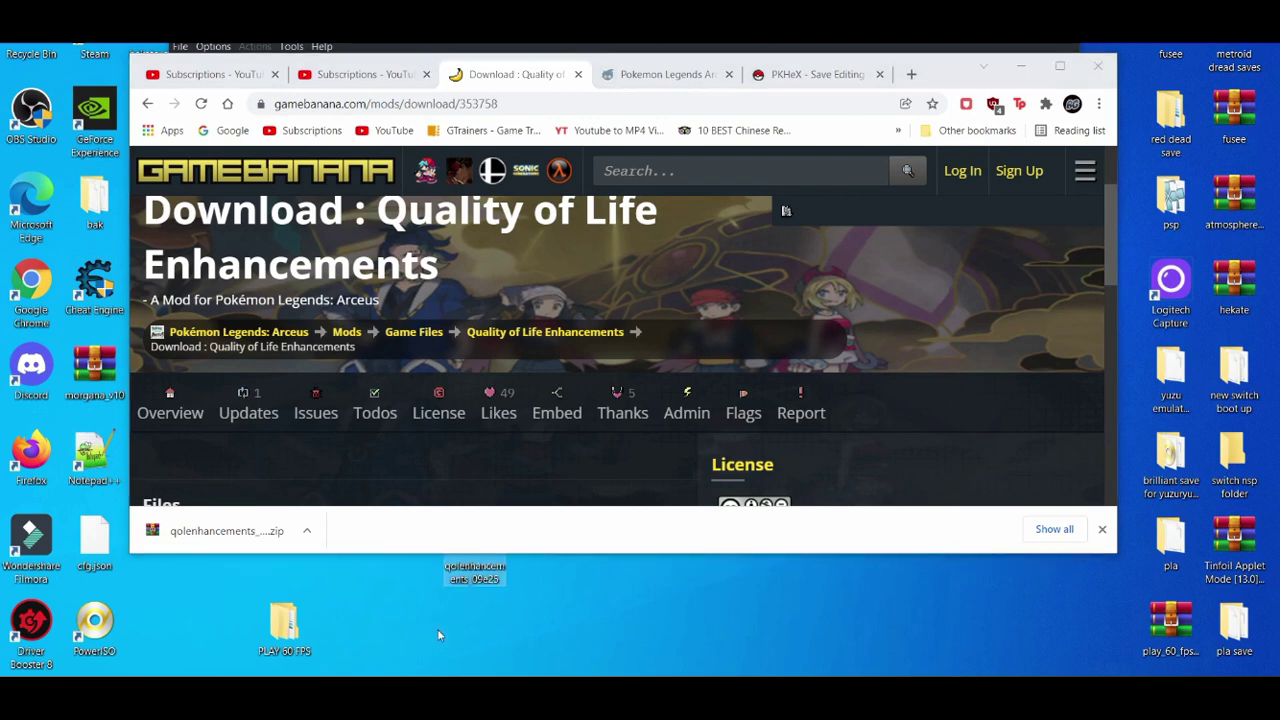
left_click(1105, 530)
left_click(1021, 67)
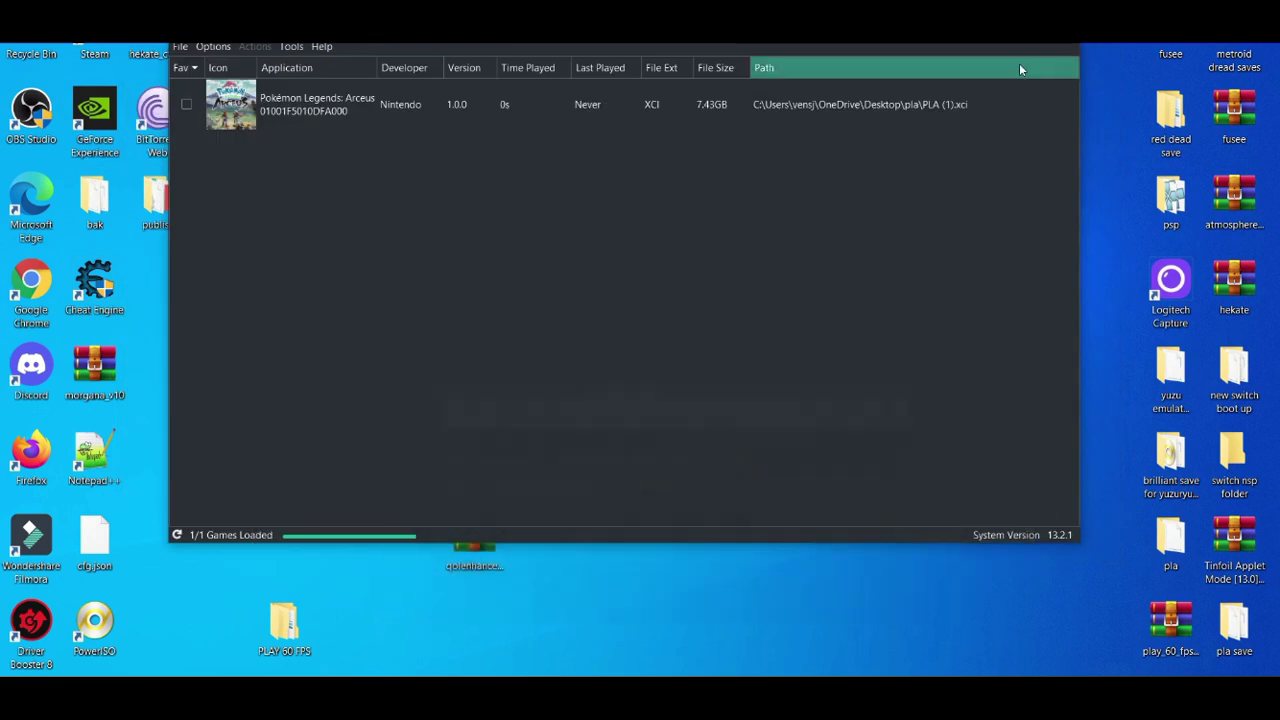
Move the downloaded qolenhancements archive beside the PLAY 60 FPS folder on the desktop and delete that folder.
left_click_drag(474, 567, 411, 645)
right_click(281, 628)
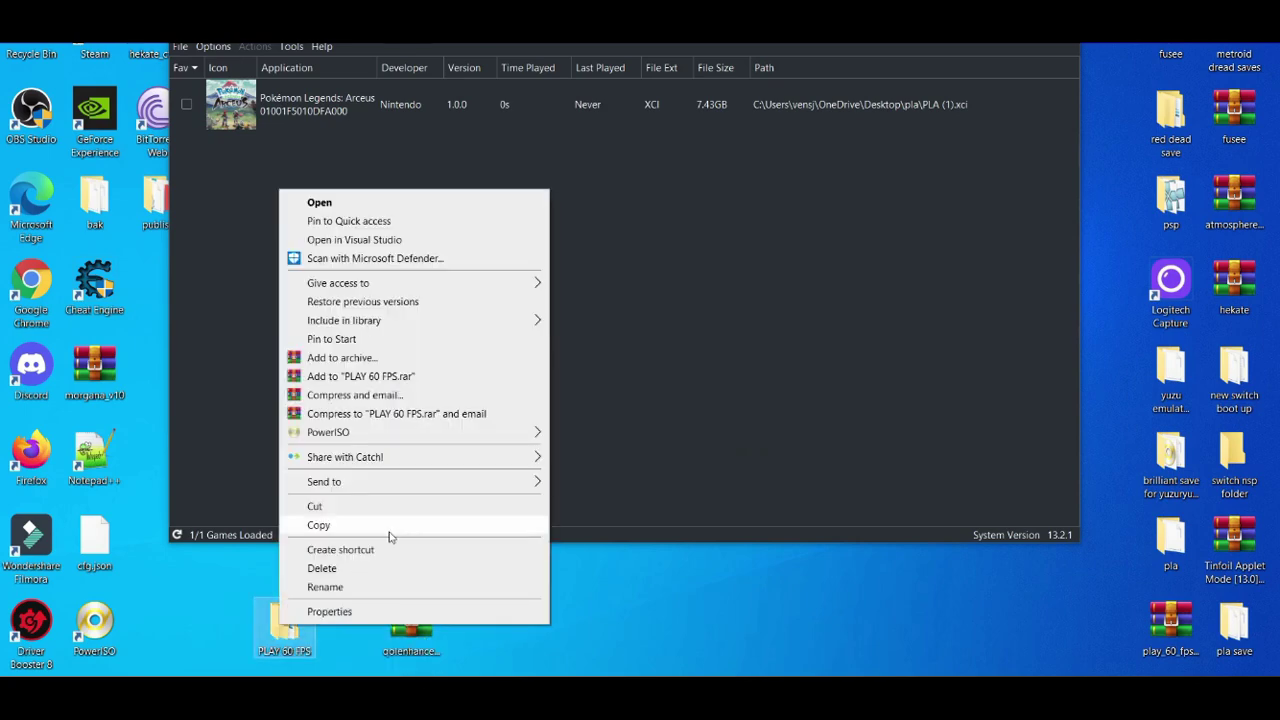
left_click(356, 567)
Extract the QoLEnhancements folder from the qolenhancements_09e25.zip archive to the desktop and close WinRAR.
double_click(411, 625)
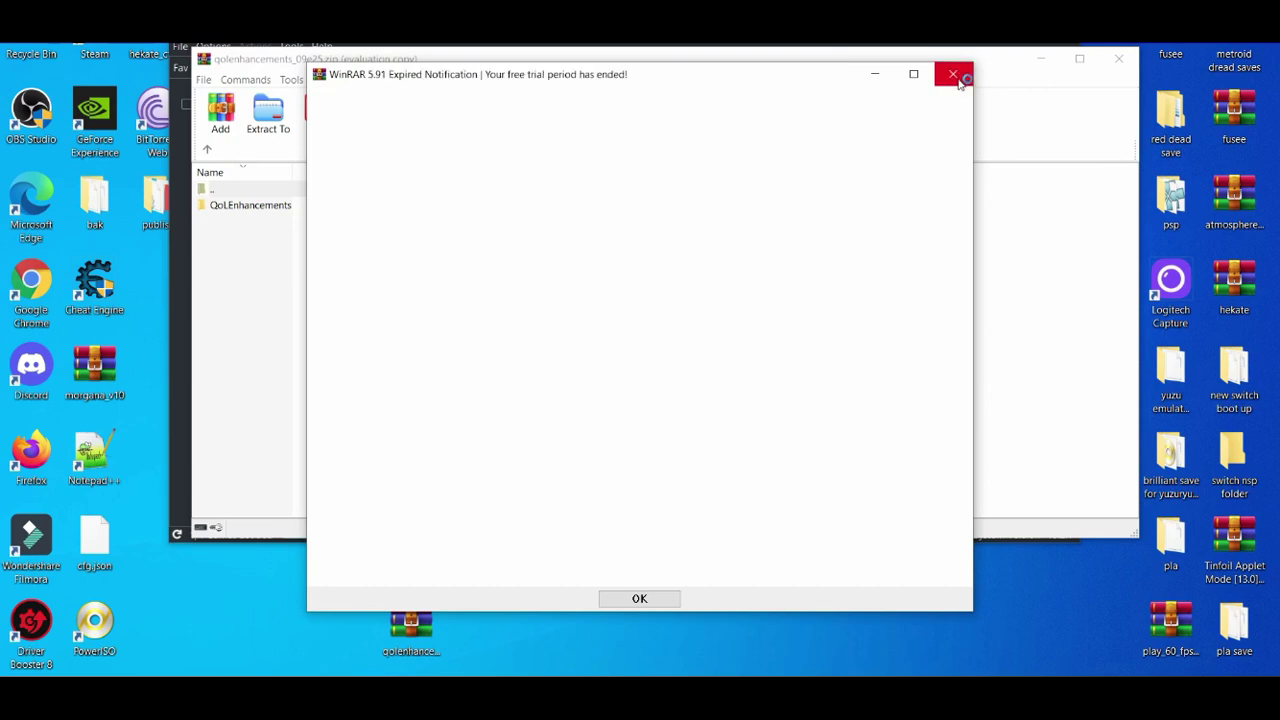
left_click(953, 73)
left_click_drag(291, 210, 237, 624)
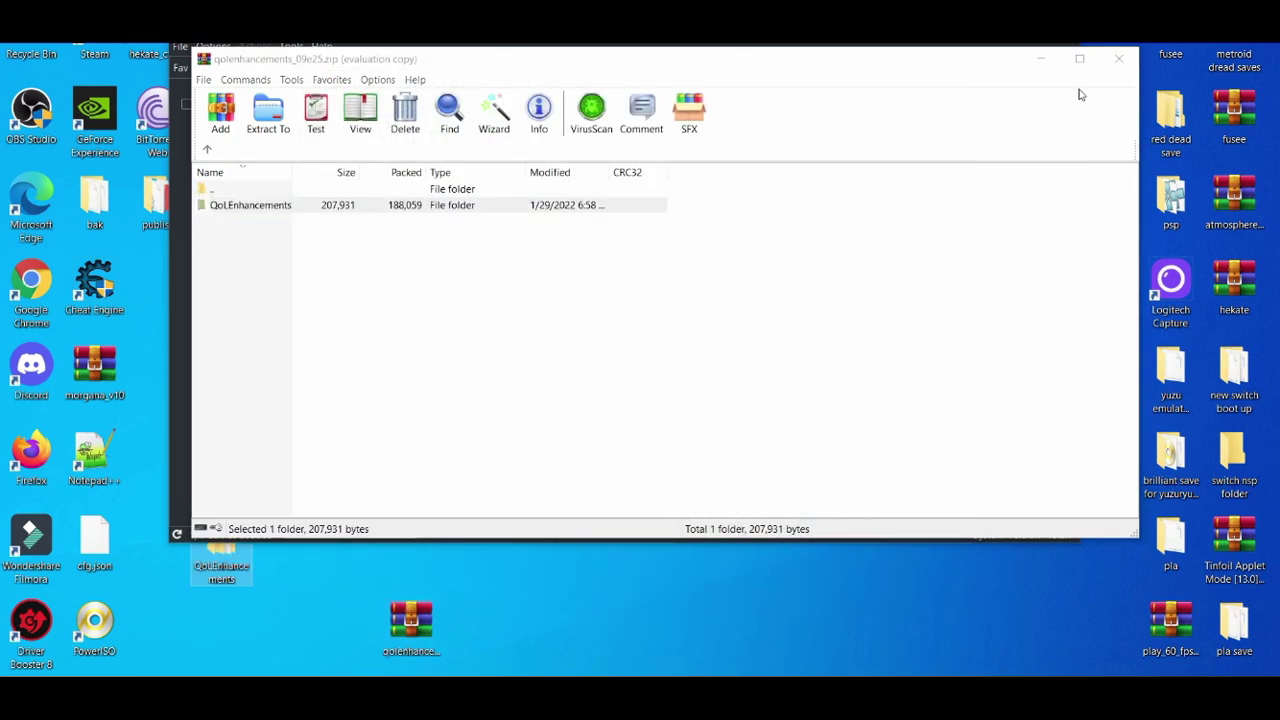
left_click(1118, 58)
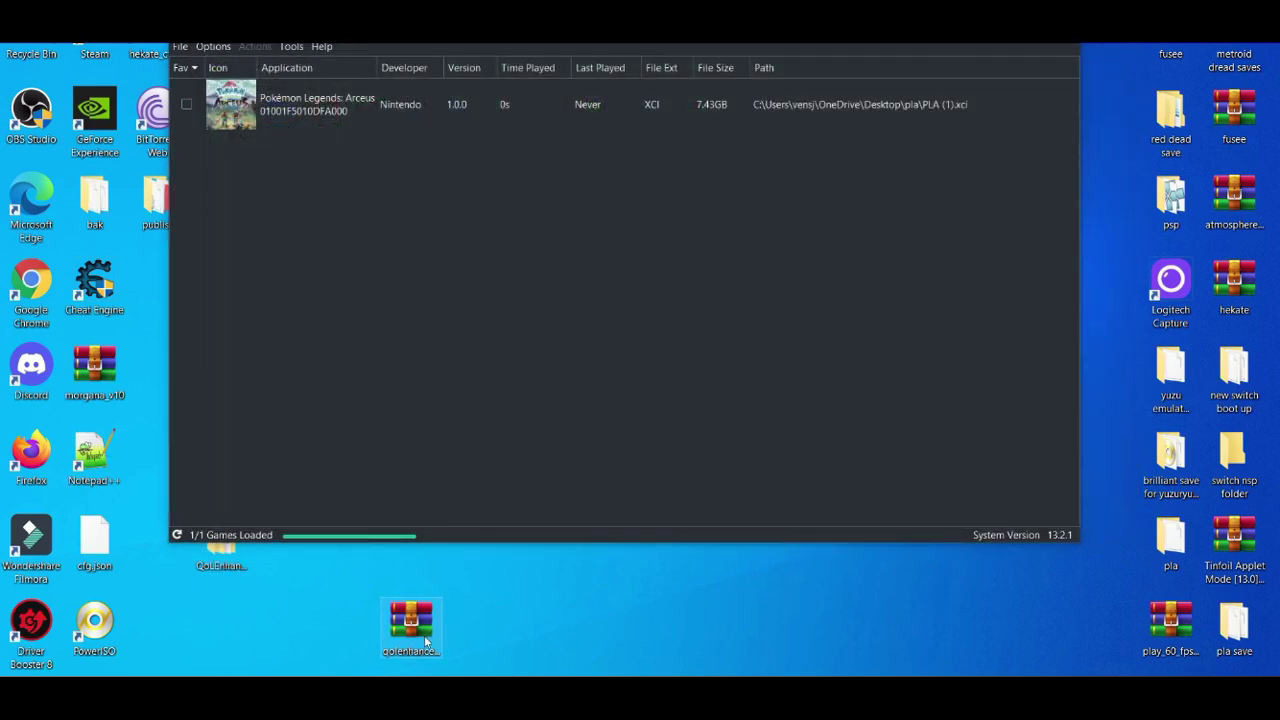
Delete the qolenhancements archive from the desktop and move the QoLEnhancements folder clear of the Ryujinx window.
right_click(424, 635)
left_click(486, 582)
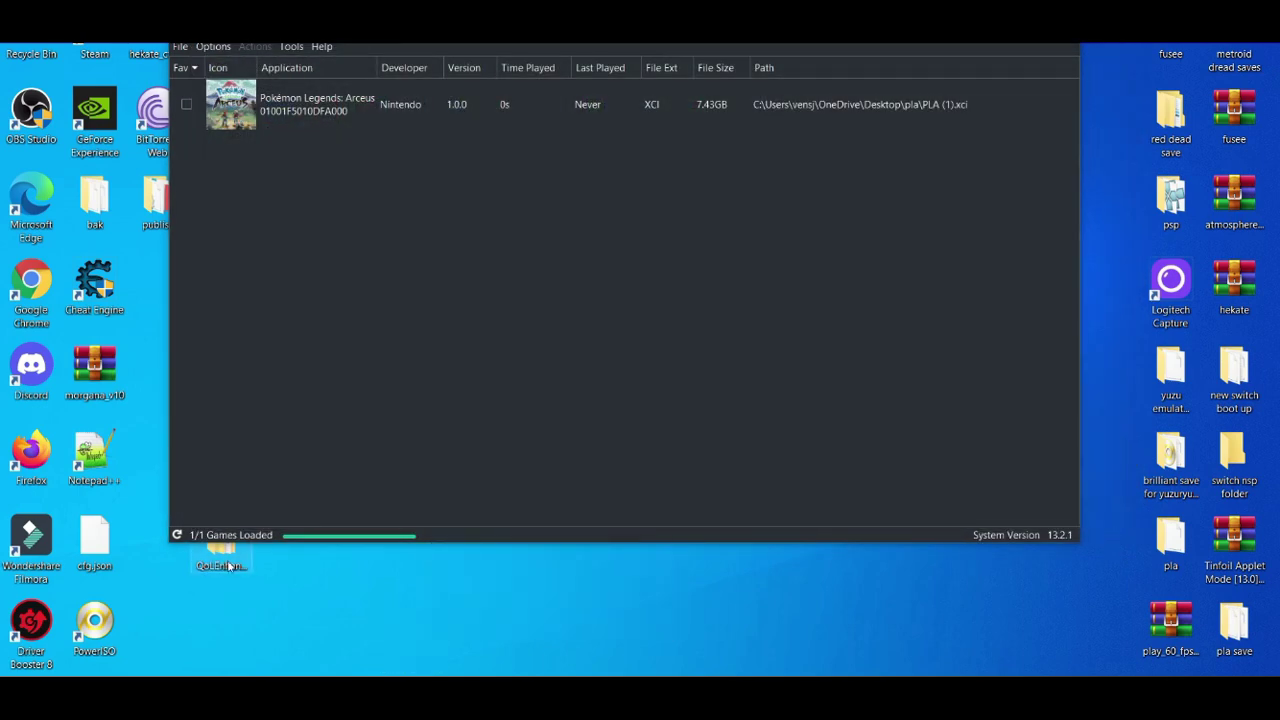
left_click_drag(229, 566, 288, 628)
Move the QoLEnhancements folder from the desktop into the mods directory of Pokémon Legends: Arceus and close the directory.
left_click(324, 116)
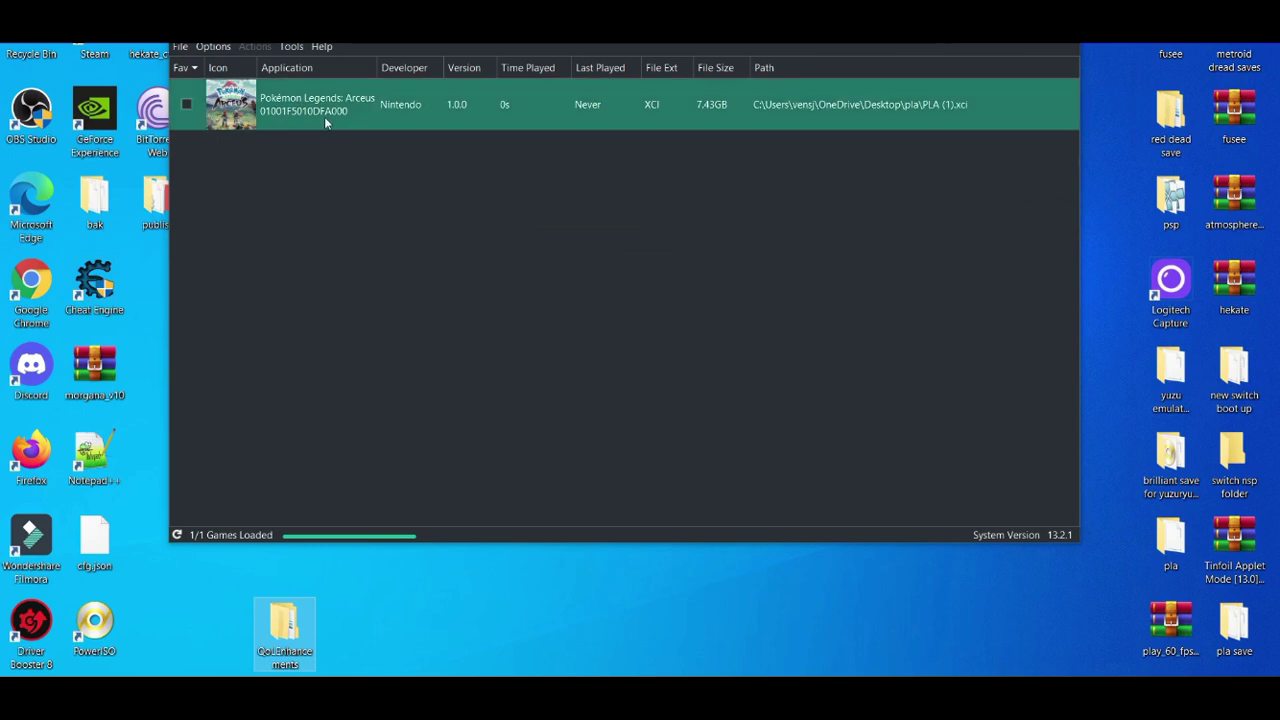
right_click(324, 116)
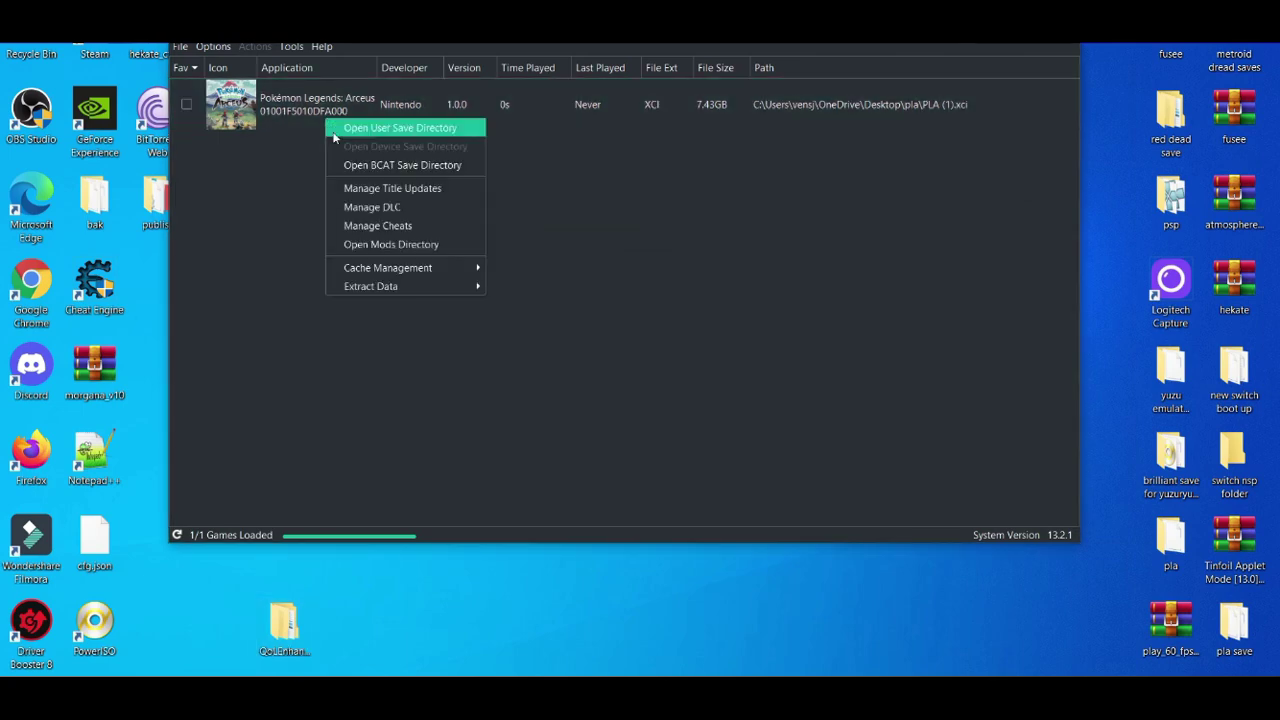
left_click(368, 244)
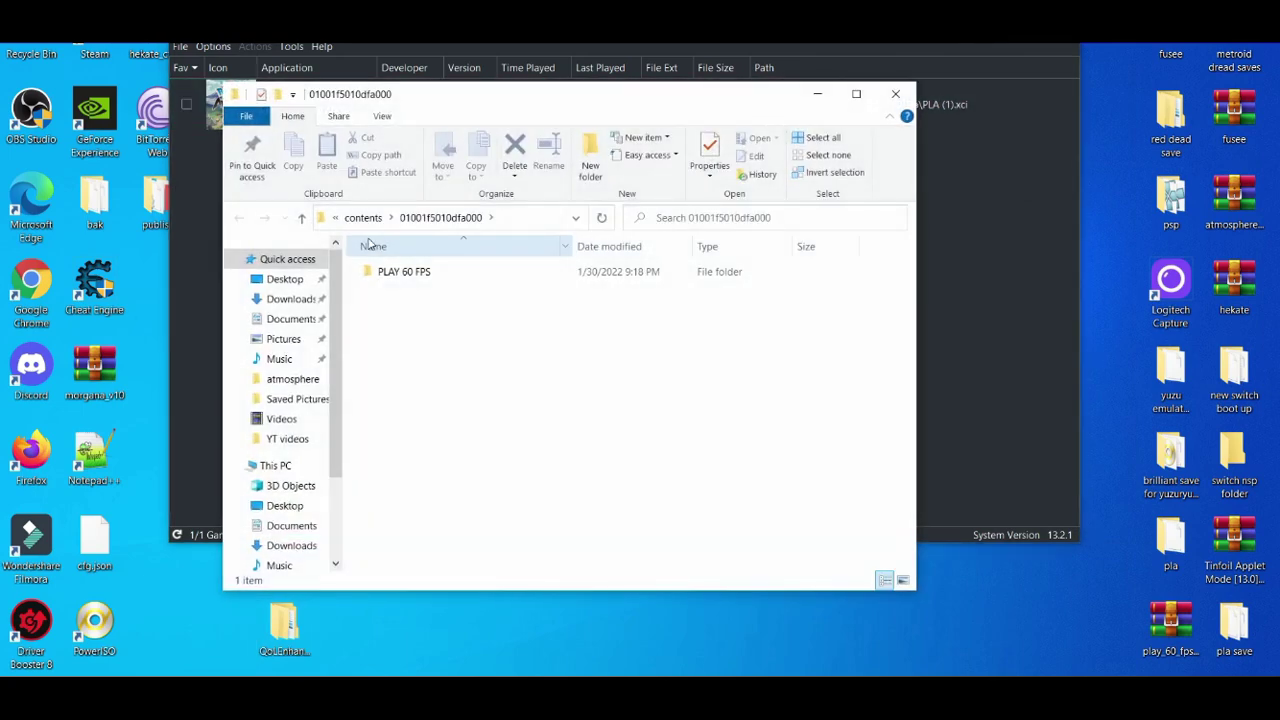
left_click_drag(300, 617, 486, 381)
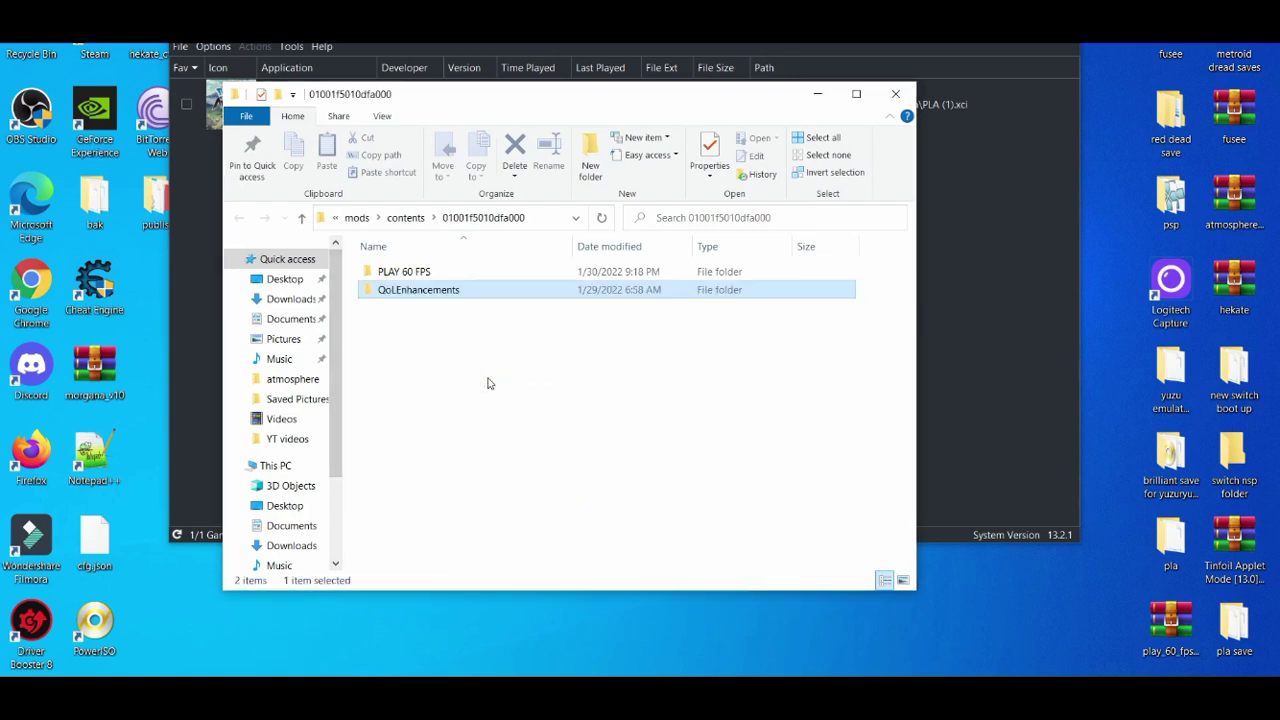
left_click(895, 93)
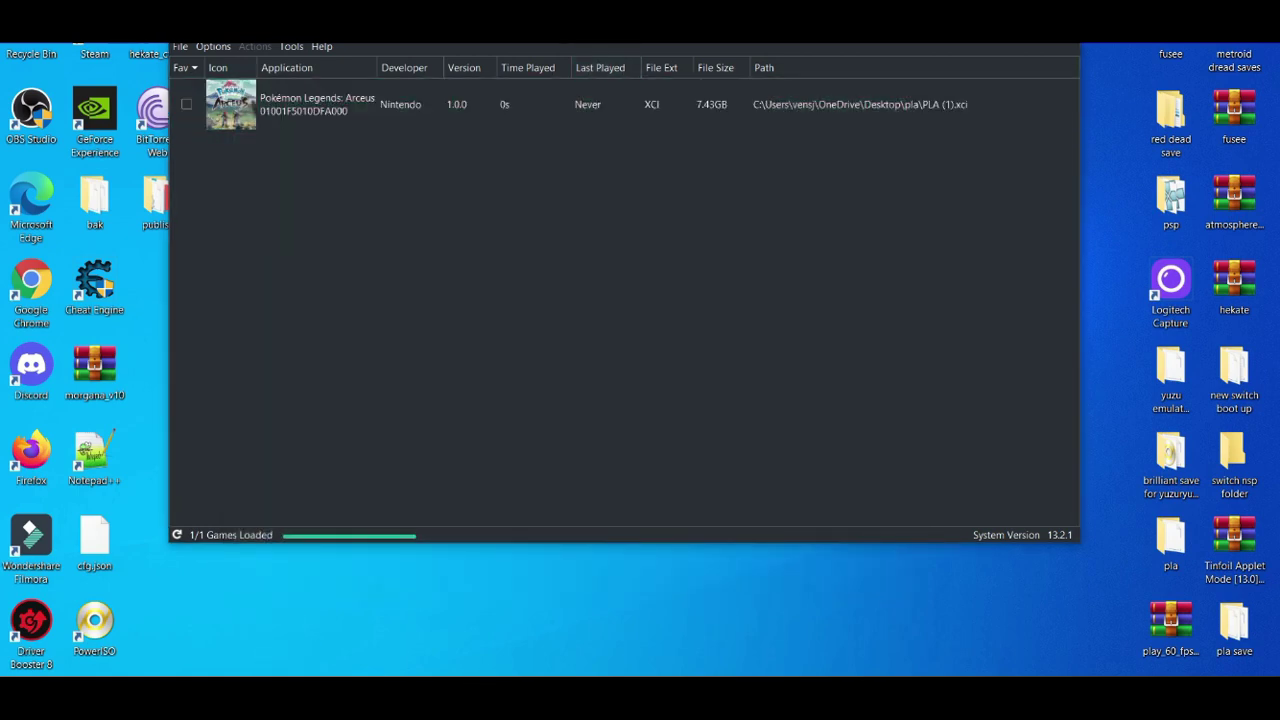